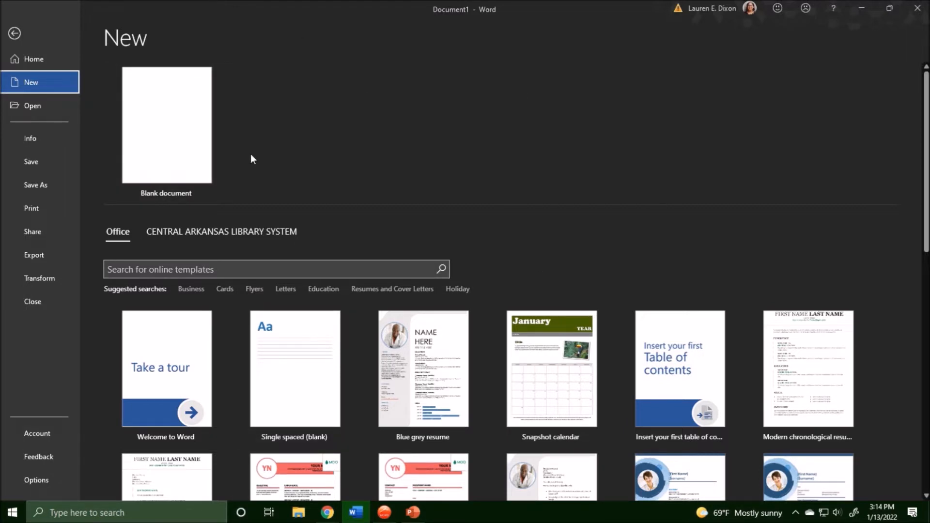
Browse the available templates and create a new blank document
scroll(279, 179, "down", 5)
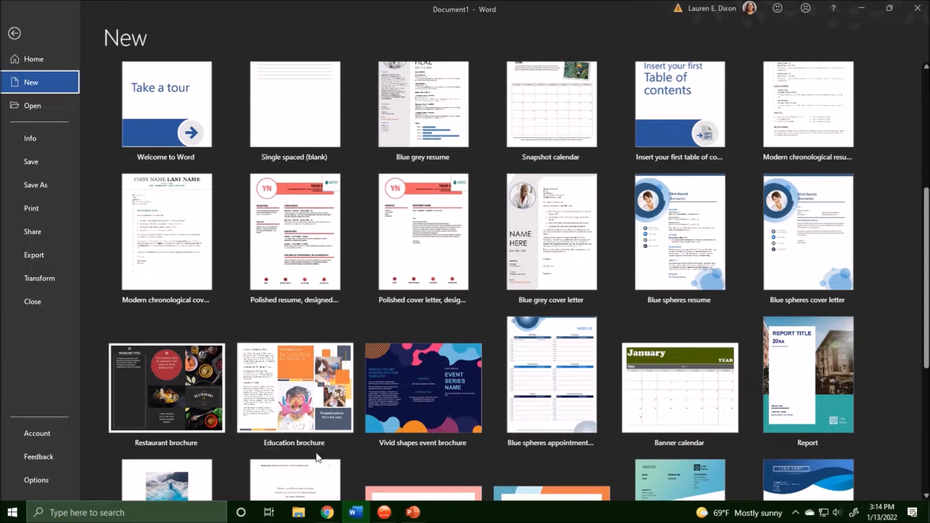
scroll(736, 435, "up", 5)
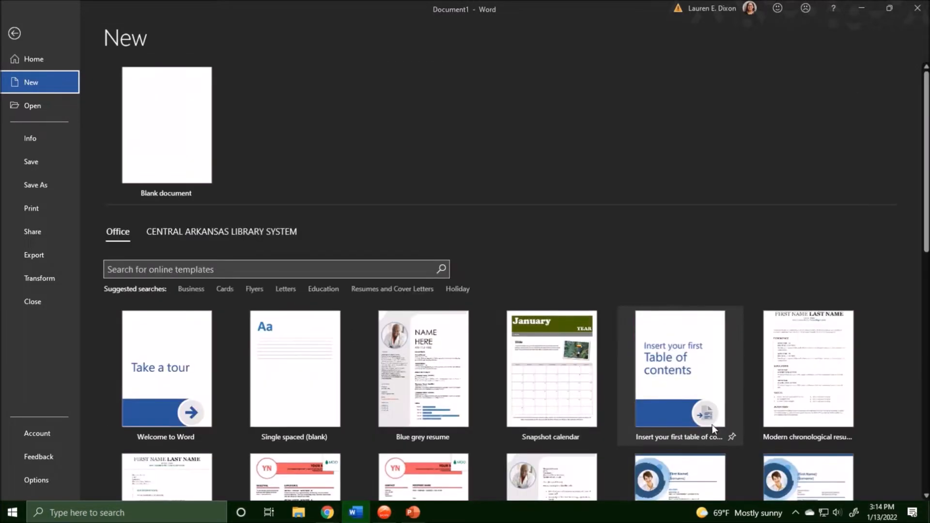
left_click(183, 141)
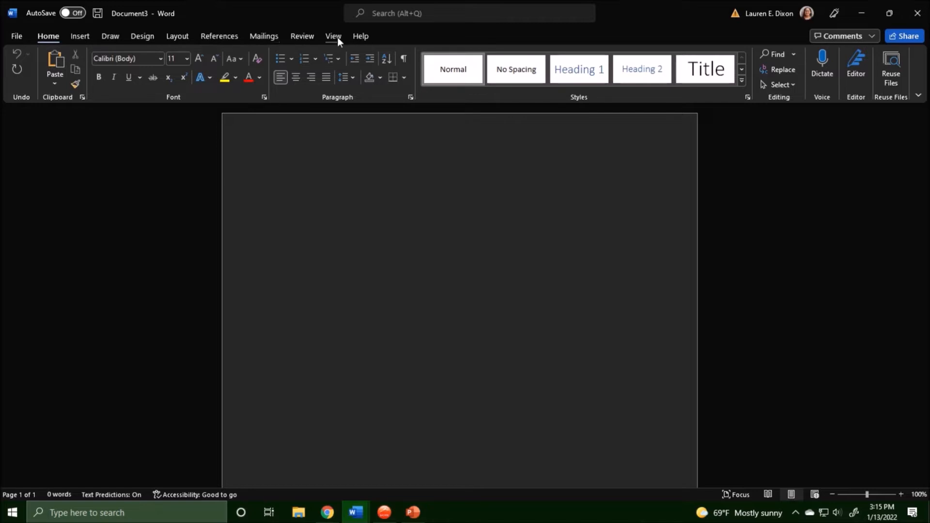
Apply the Normal margin preset with 1" on all sides to the blank document
left_click(183, 38)
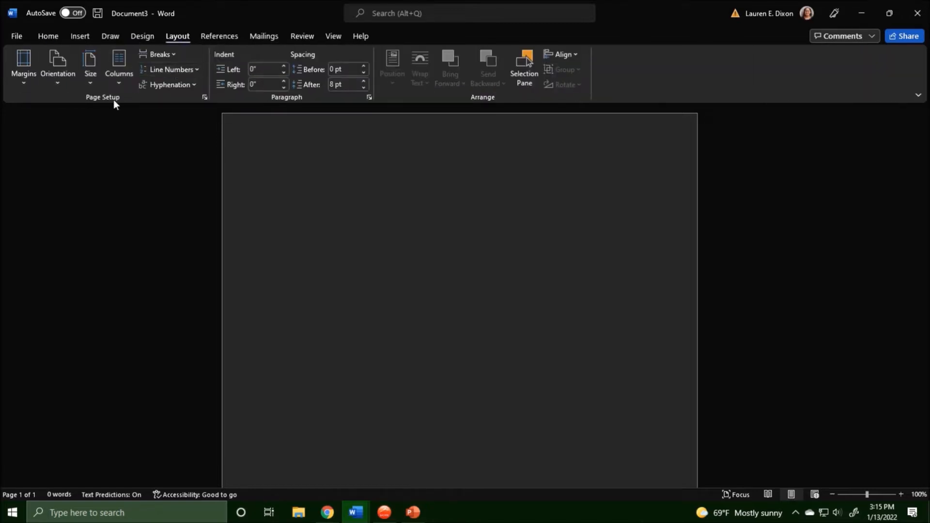
left_click(29, 83)
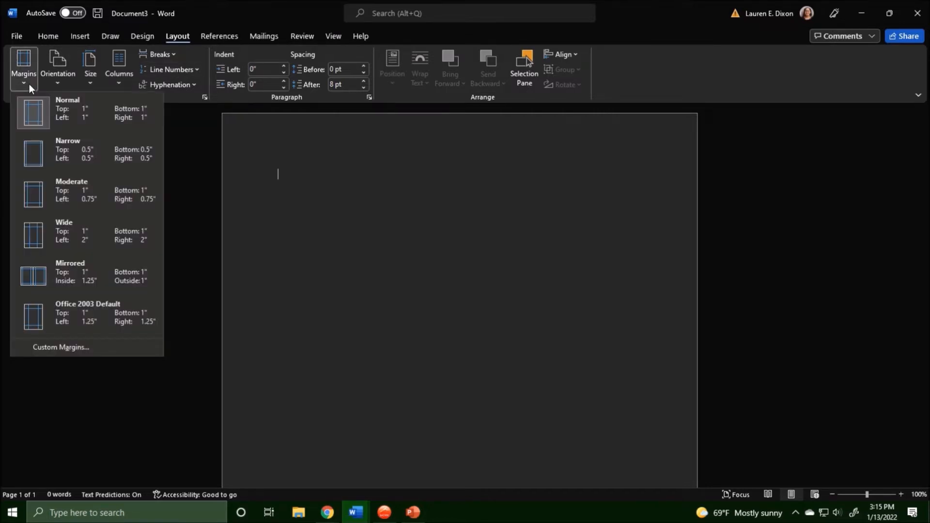
left_click(65, 103)
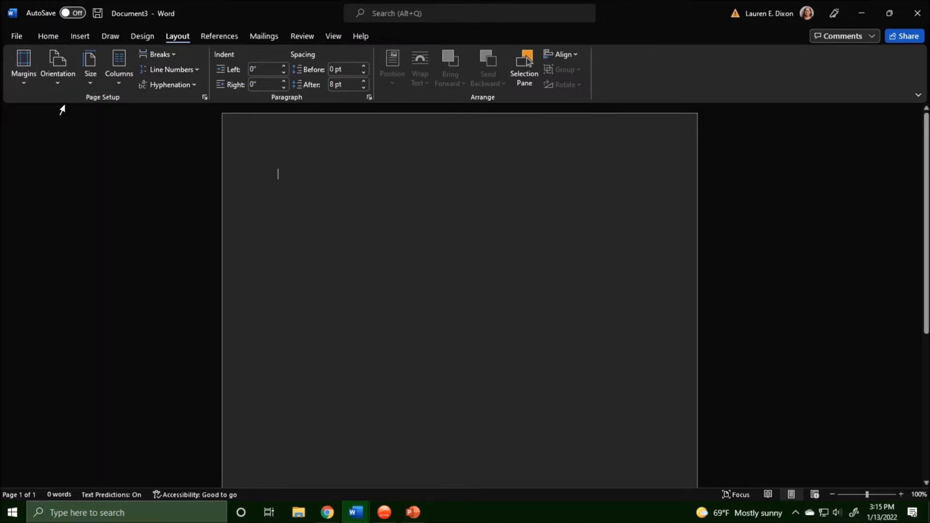
Try the Moderate margin preset on the document and return to the Normal preset
left_click(31, 81)
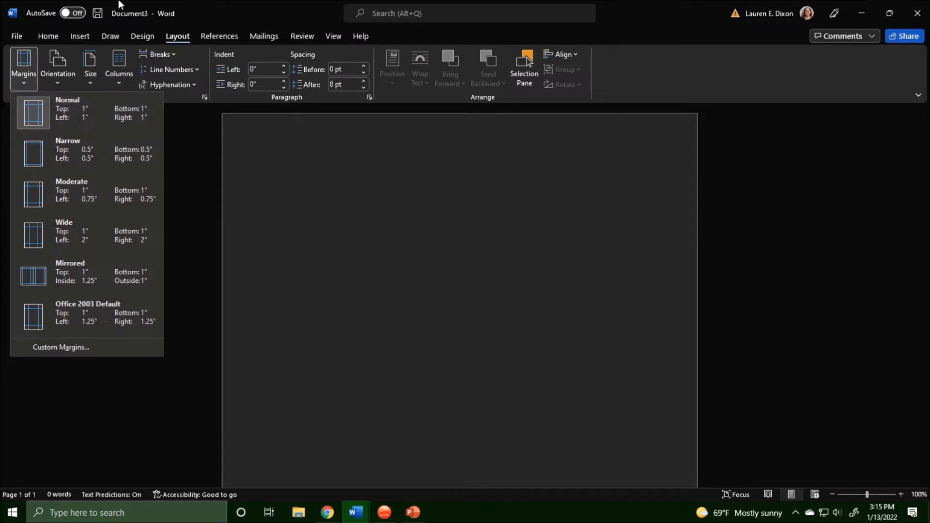
left_click(95, 182)
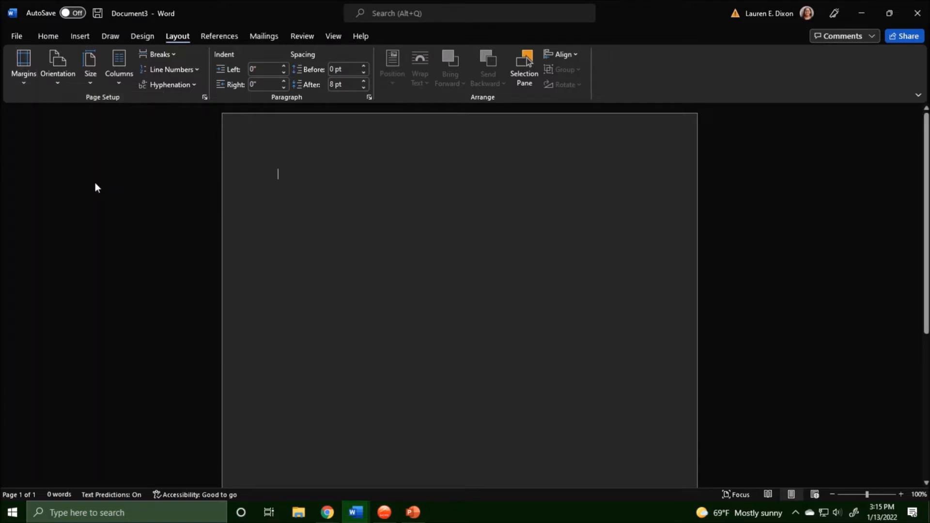
left_click(22, 72)
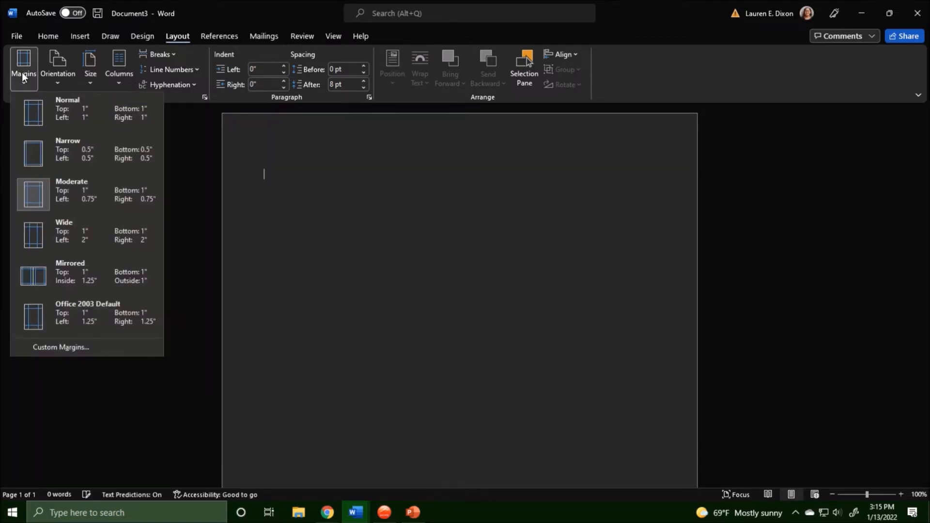
left_click(62, 125)
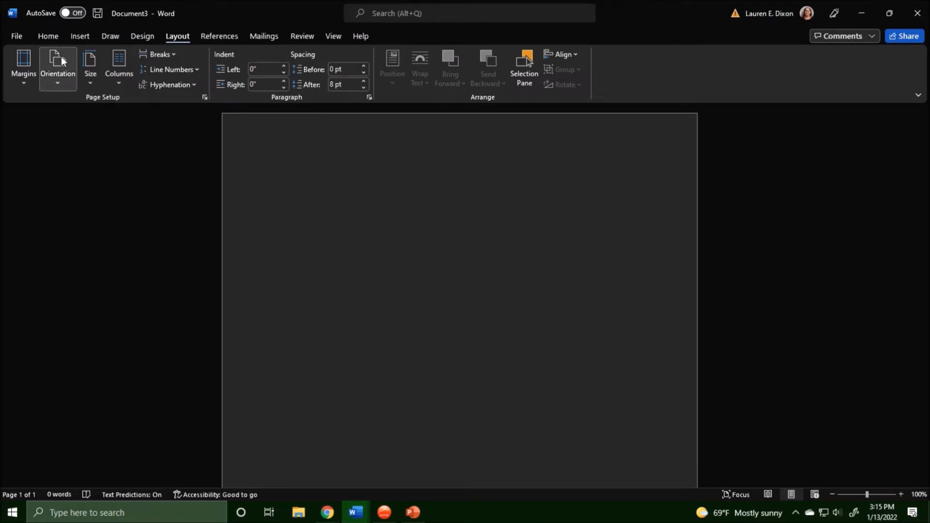
Switch to the Lorem Ipsum generator page in Chrome and copy the whole sample paragraph
left_click(45, 36)
mouse_move(324, 519)
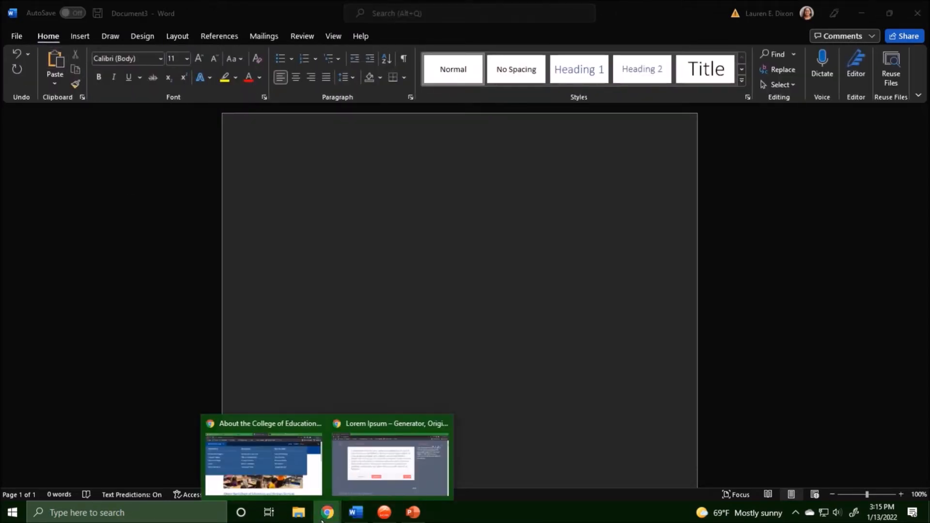
left_click(388, 469)
left_click_drag(298, 310, 141, 138)
key("ctrl+c")
Switch to Document1 in Word and paste the copied paragraph without its source formatting, undoing the formatted paste
mouse_move(356, 513)
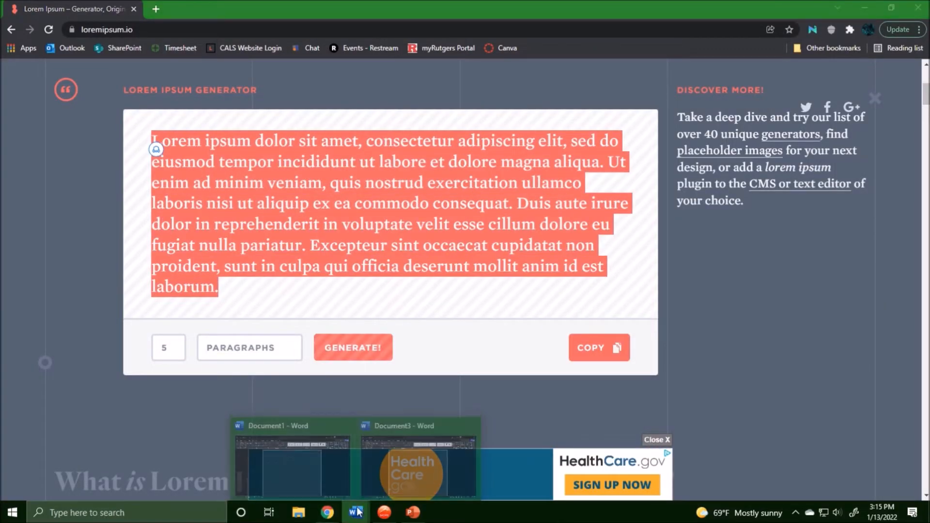
left_click(292, 457)
key("ctrl+v")
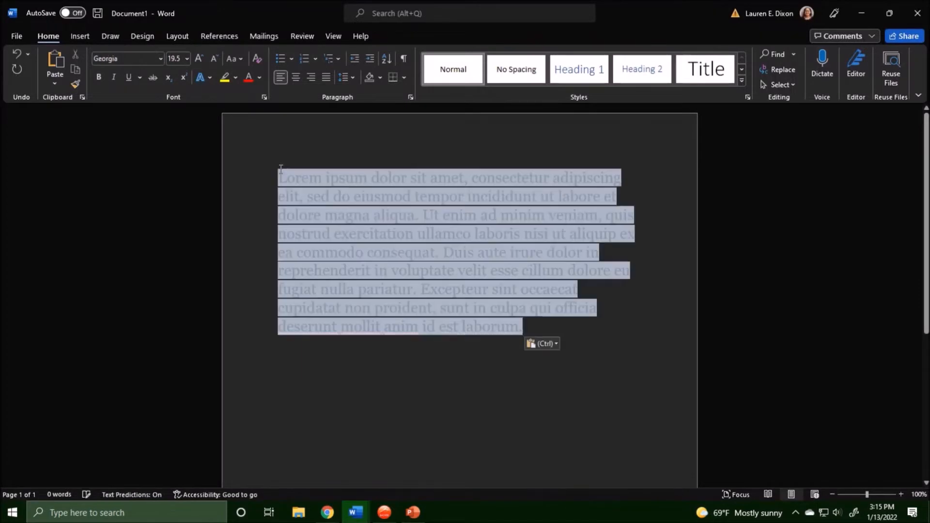
key("ctrl+z")
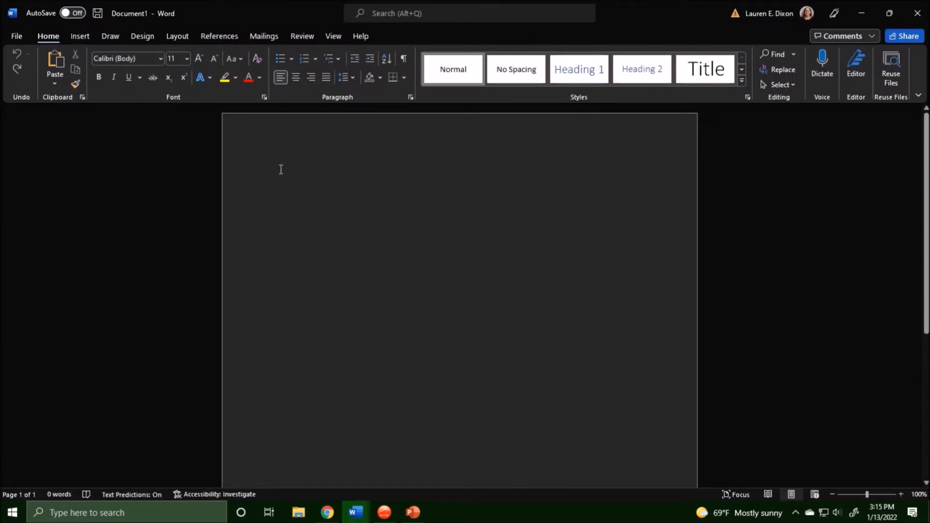
right_click(292, 167)
key("Escape")
key("ctrl+v")
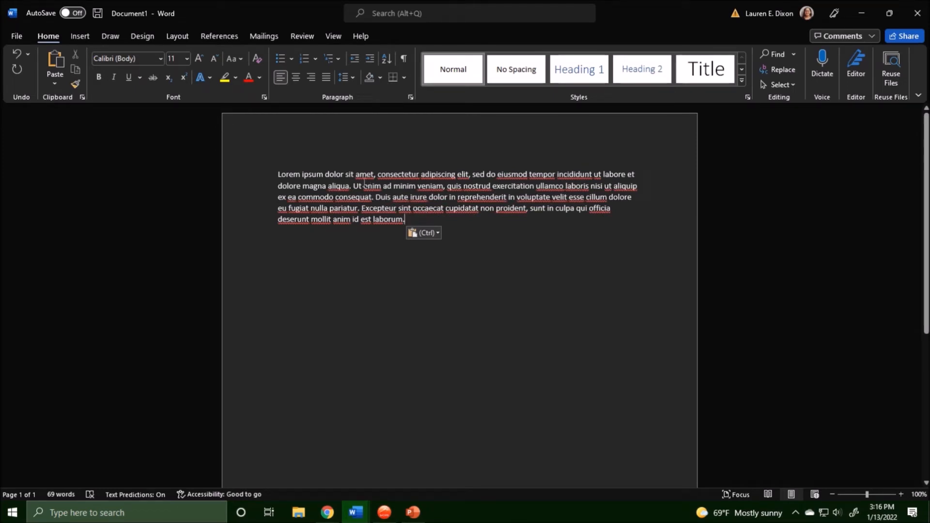
Set the line spacing of the entire pasted paragraph to 2.0 and deselect the text
left_click_drag(410, 220, 278, 175)
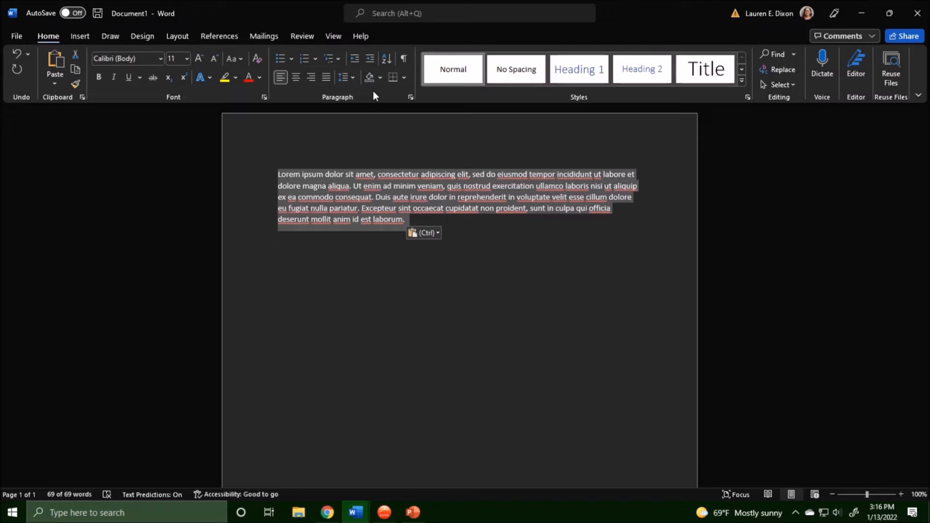
left_click(347, 80)
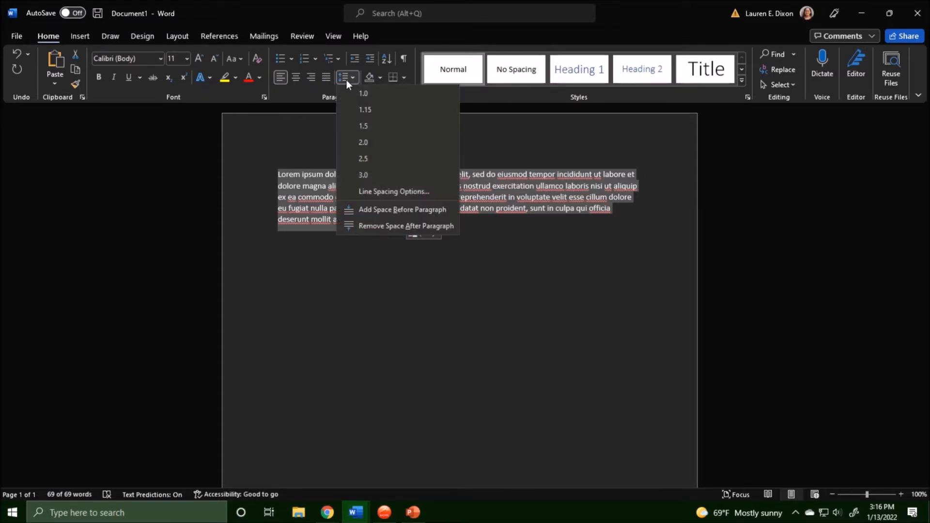
left_click(370, 142)
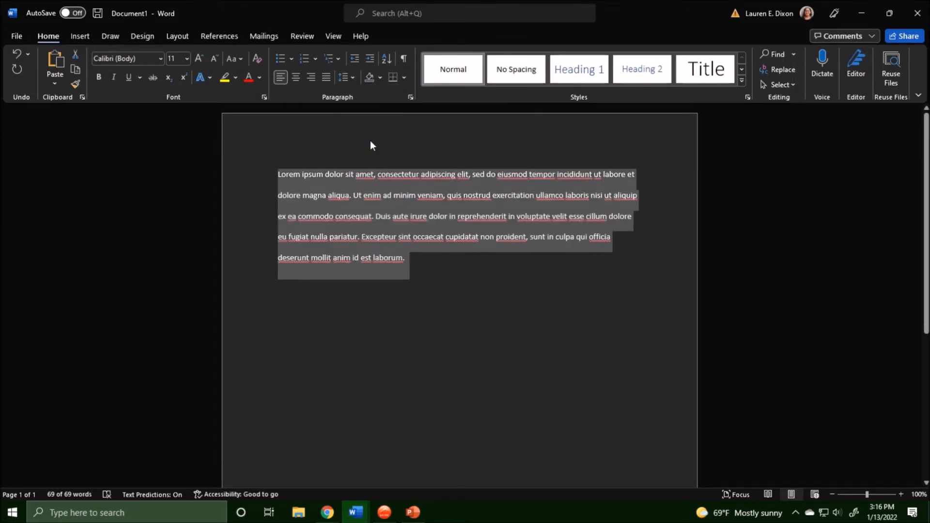
left_click(353, 80)
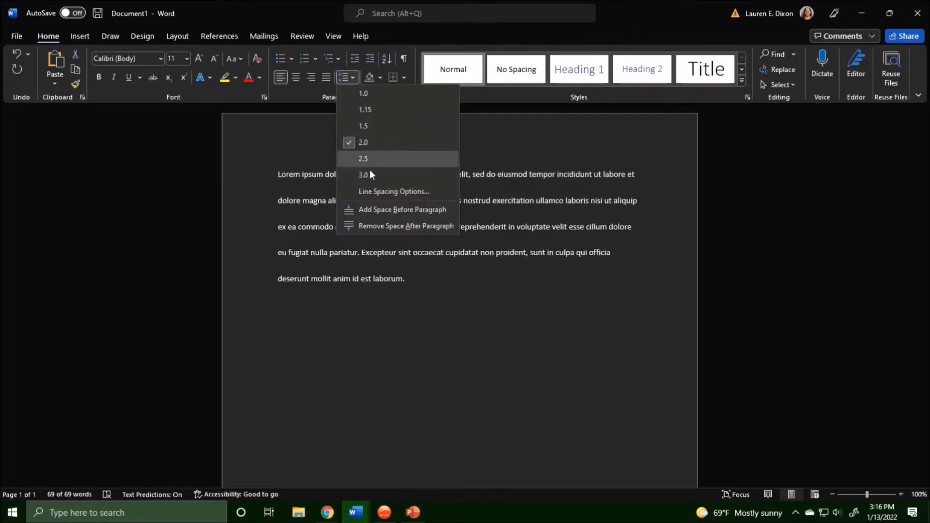
left_click(368, 138)
left_click(403, 215)
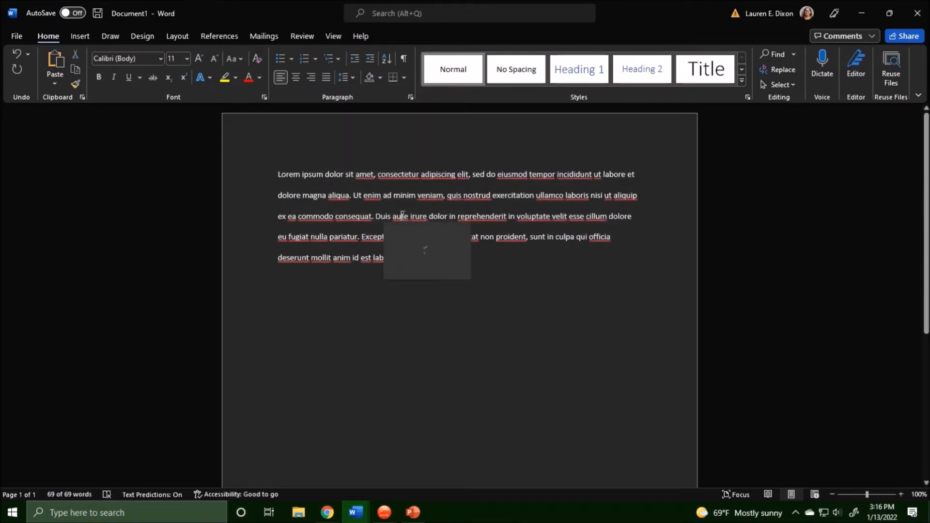
left_click(565, 291)
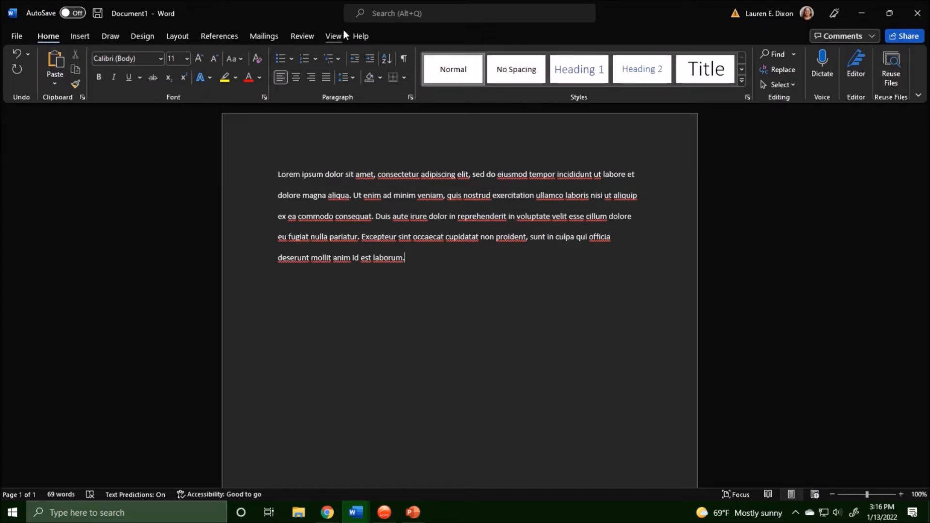
Insert a page number at the top of the page in the Plain Number 3 style
left_click(85, 40)
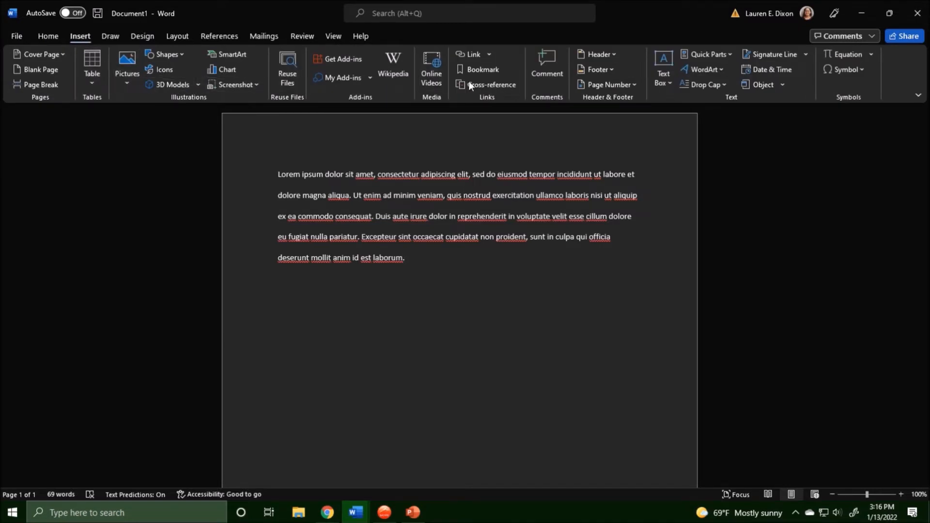
left_click(603, 86)
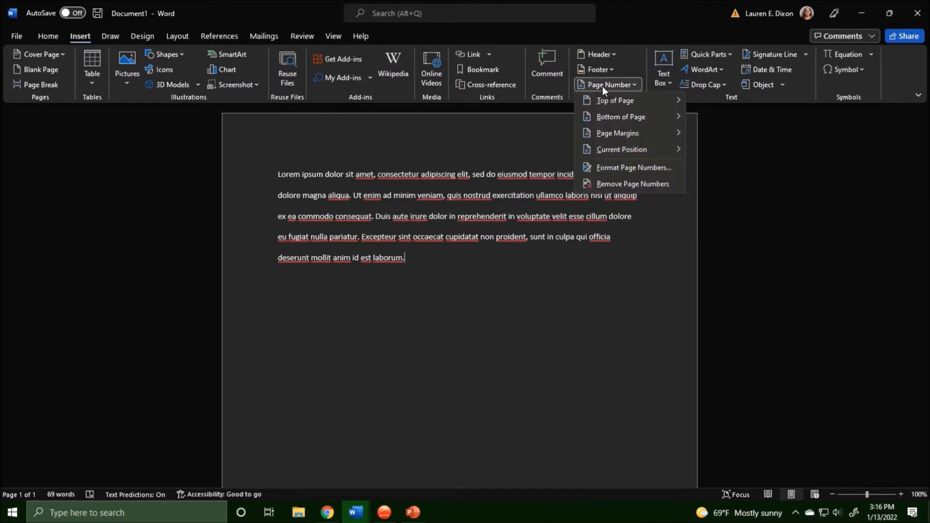
mouse_move(611, 102)
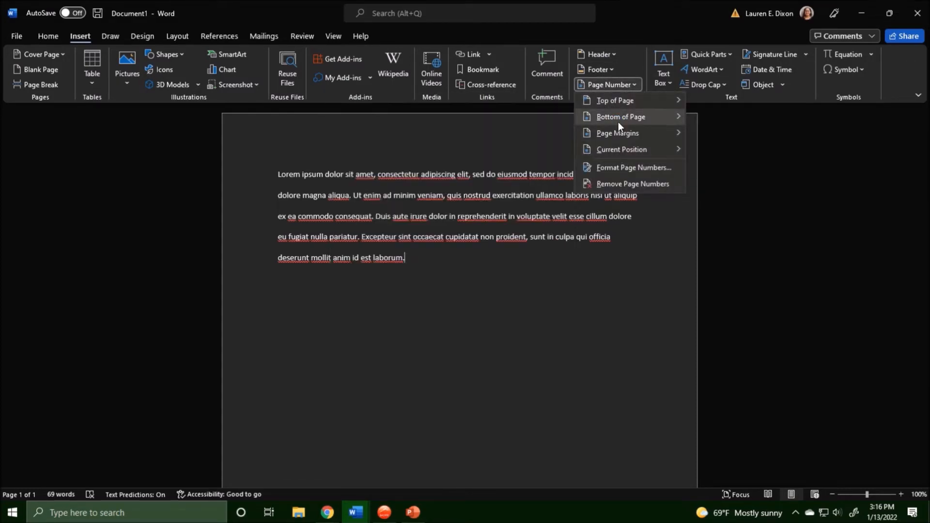
mouse_move(613, 138)
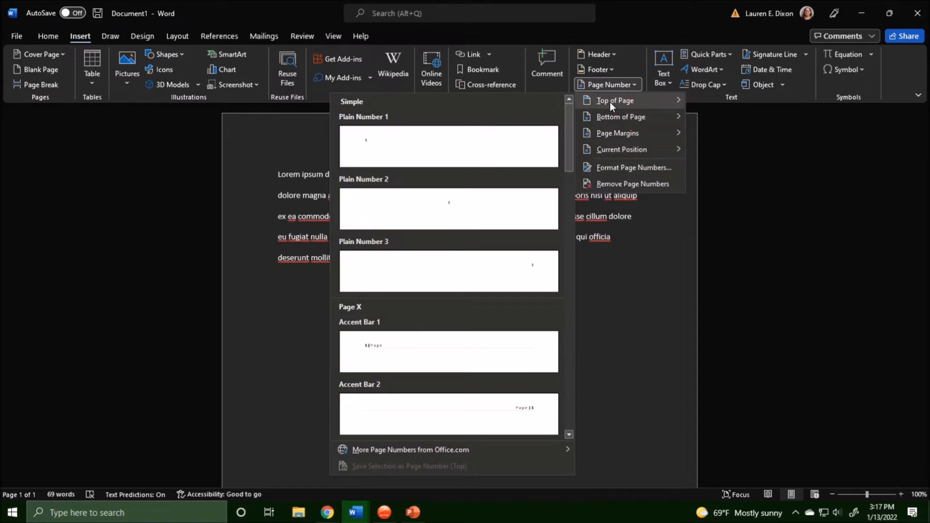
left_click(438, 264)
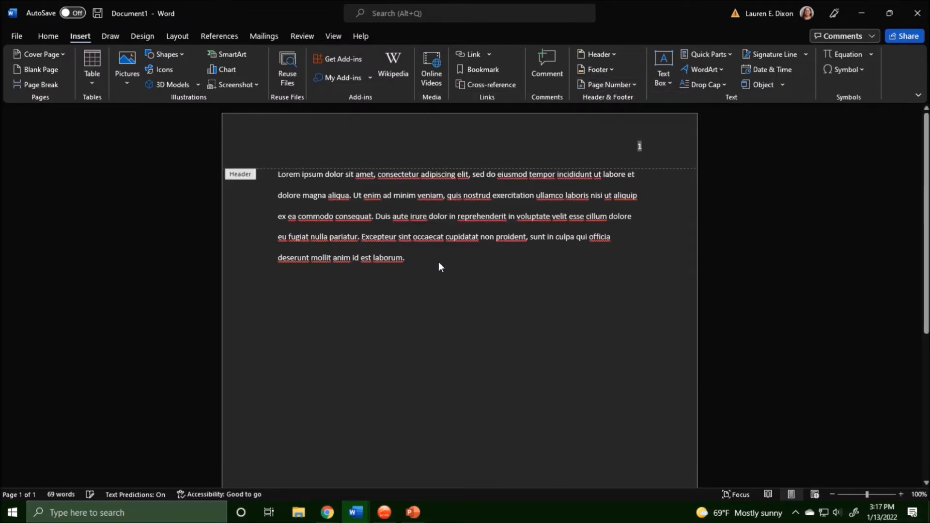
Add the author's full name and the date 01/13/2021 on separate lines below the page number, and close the header
left_click(654, 148)
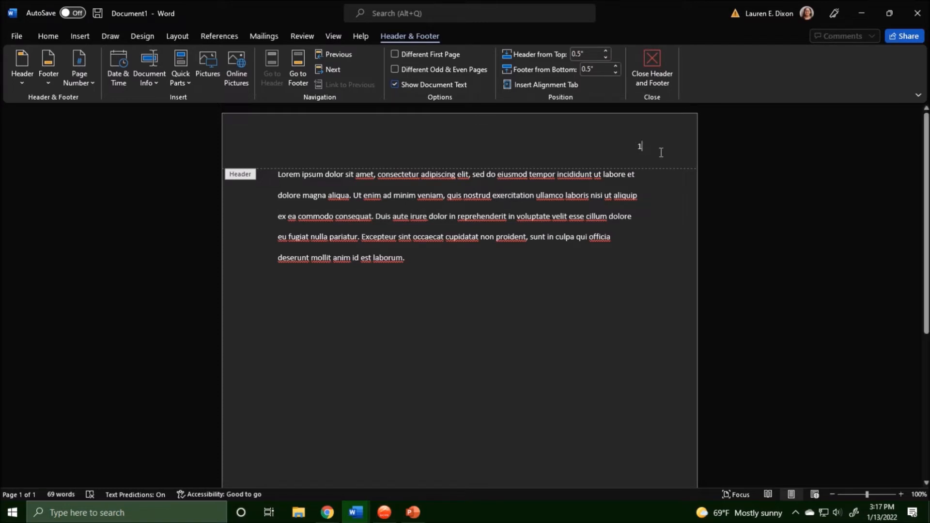
key("Return")
type("Lauren Dixon")
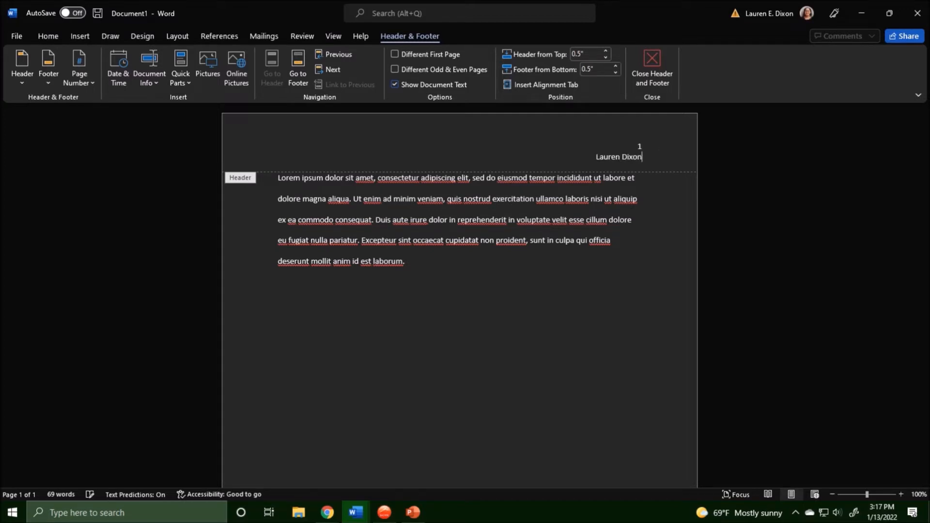
key("Return")
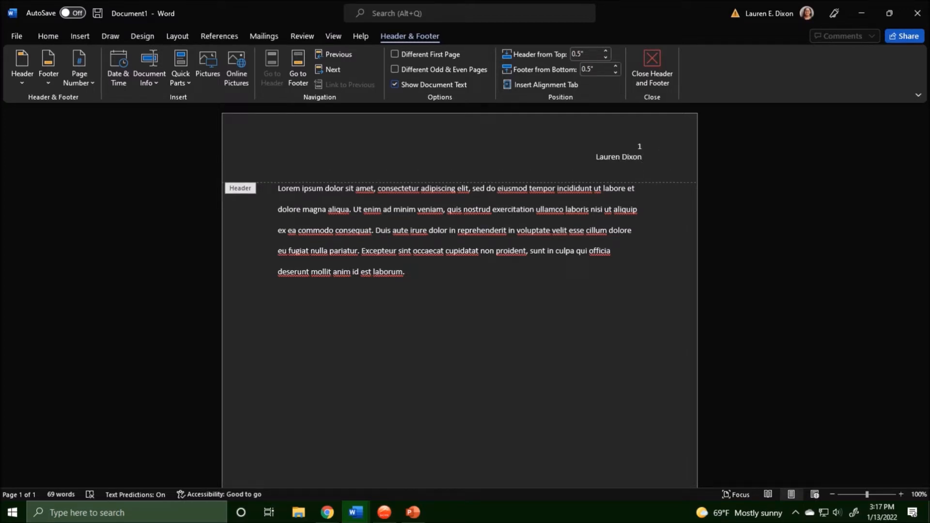
type("01/13/2021")
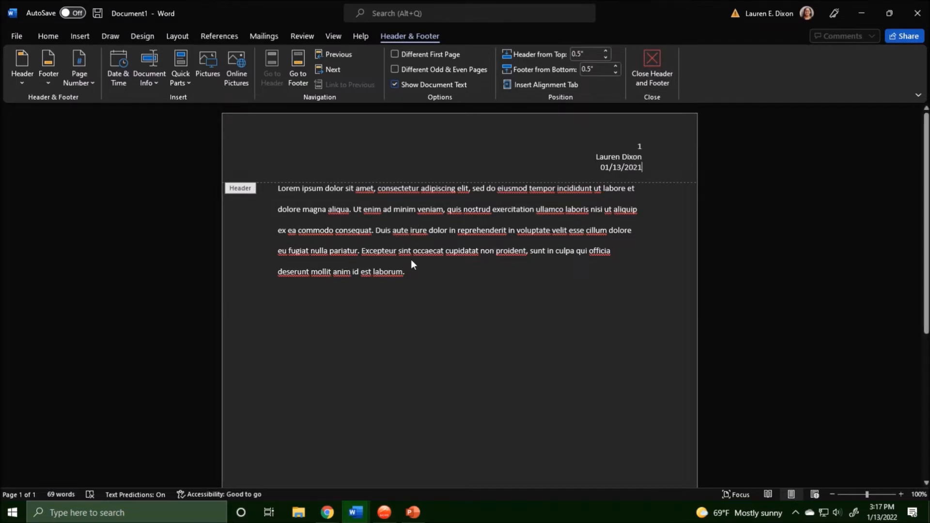
left_click(654, 62)
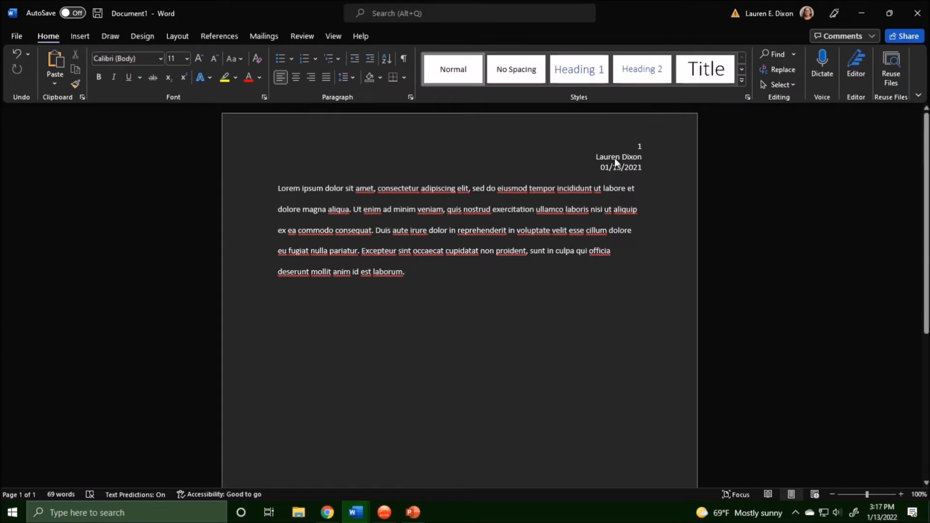
Insert a Blank footer containing the bulleted note "Author notes.....", close the footer, and check the header and footer on the page
left_click(77, 40)
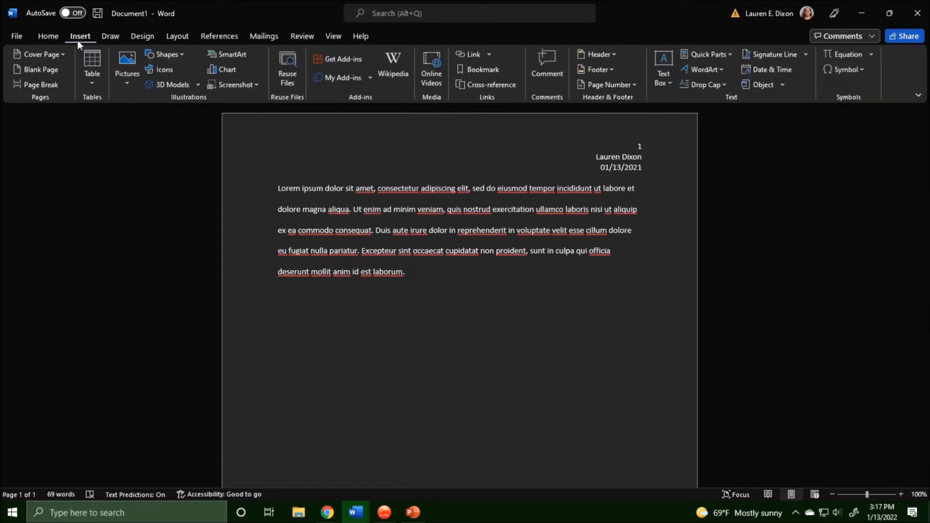
left_click(599, 69)
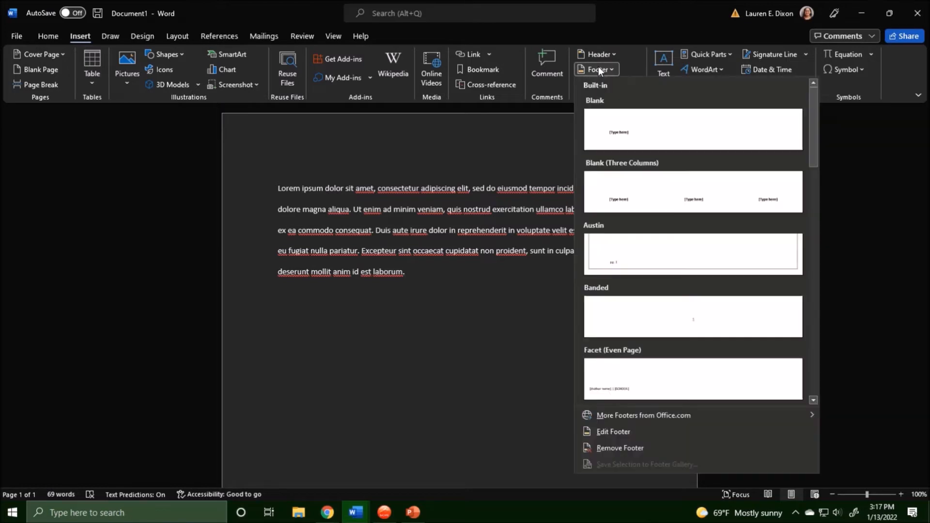
left_click(644, 129)
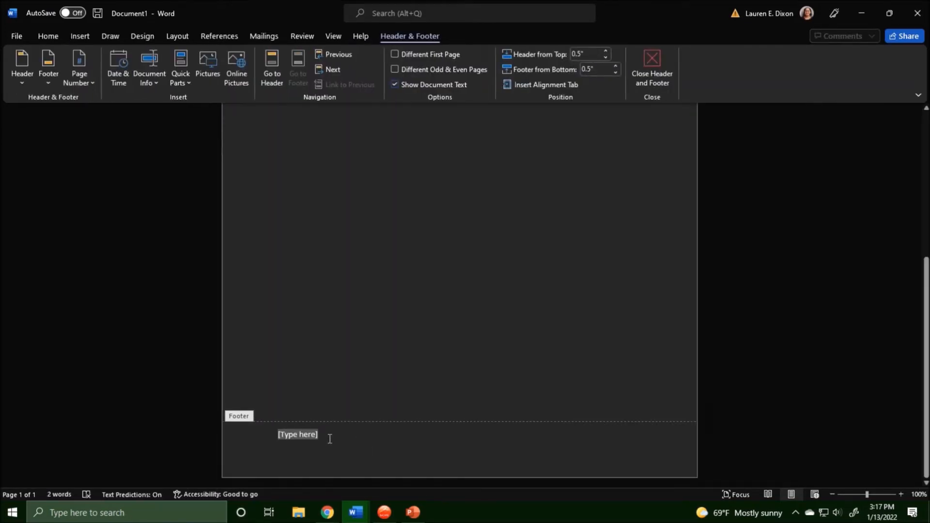
type("*")
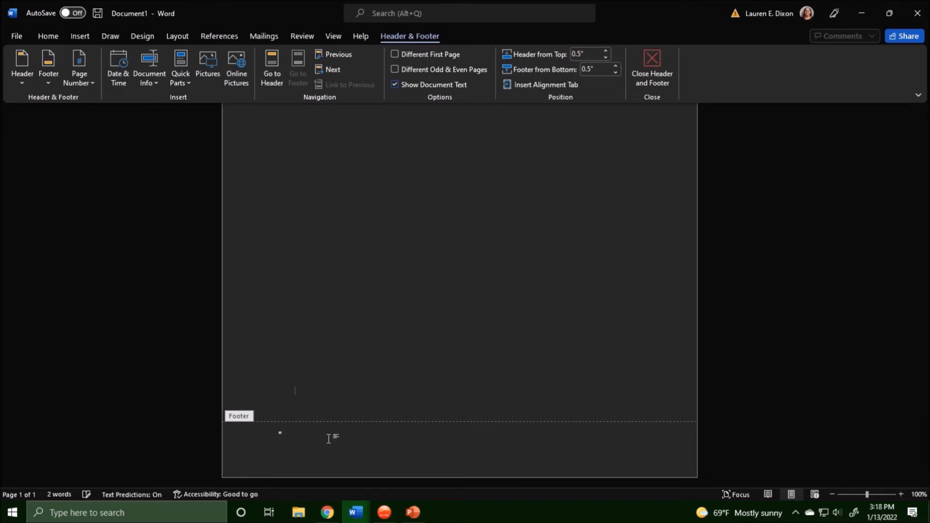
type(" Auth")
type("or not")
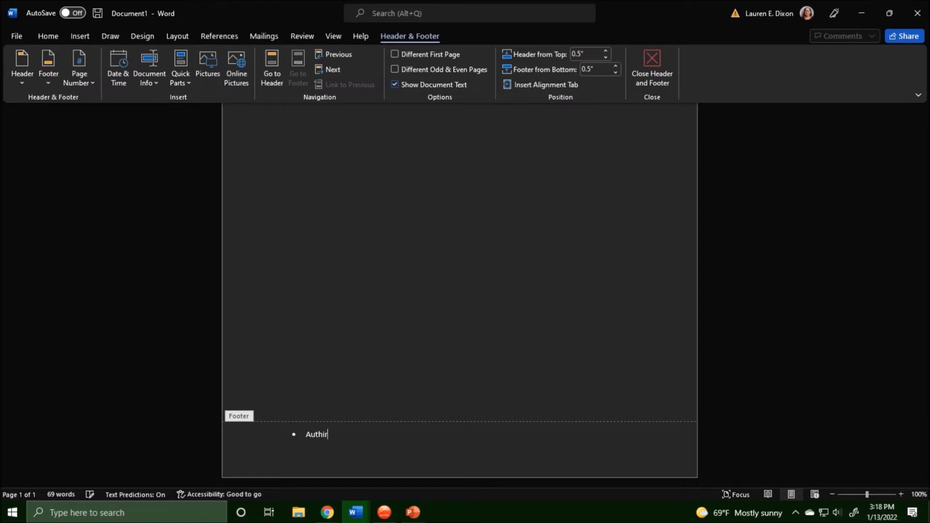
type("es.....")
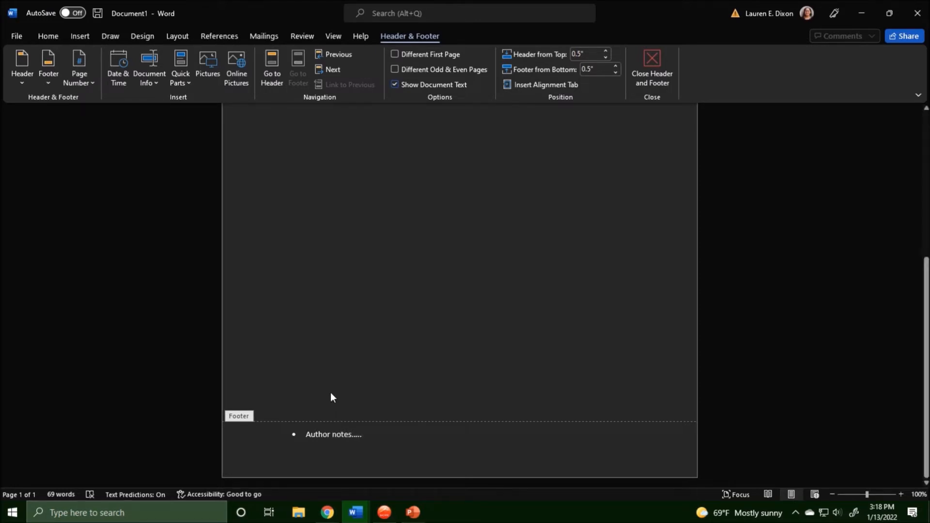
scroll(359, 406, "up", 5)
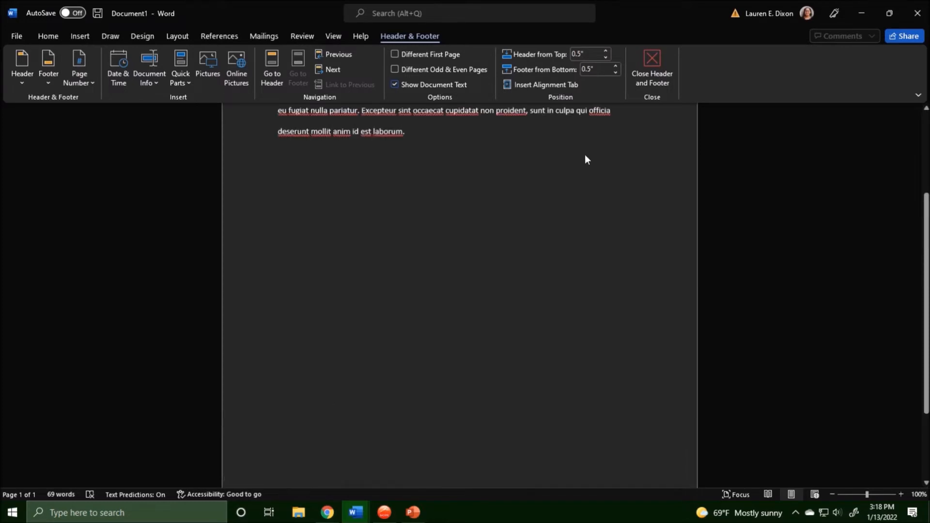
left_click(644, 79)
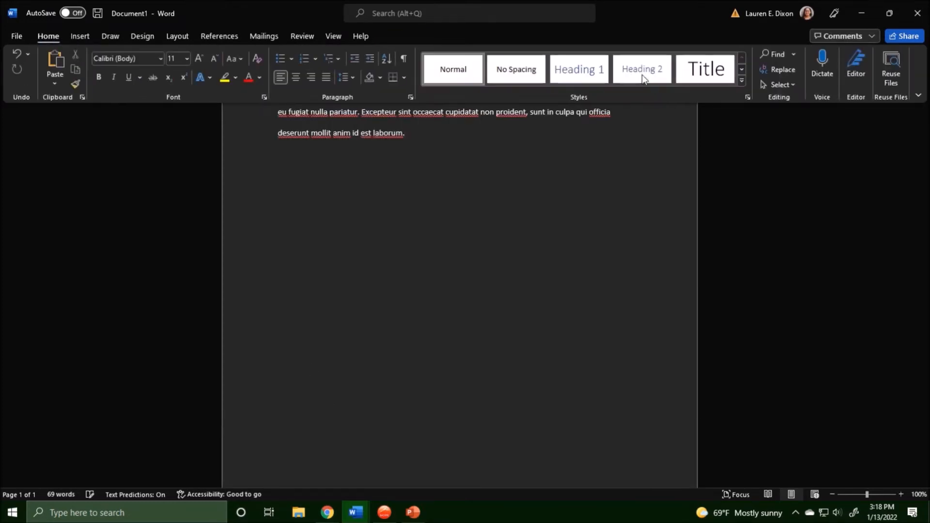
scroll(561, 291, "up", 3)
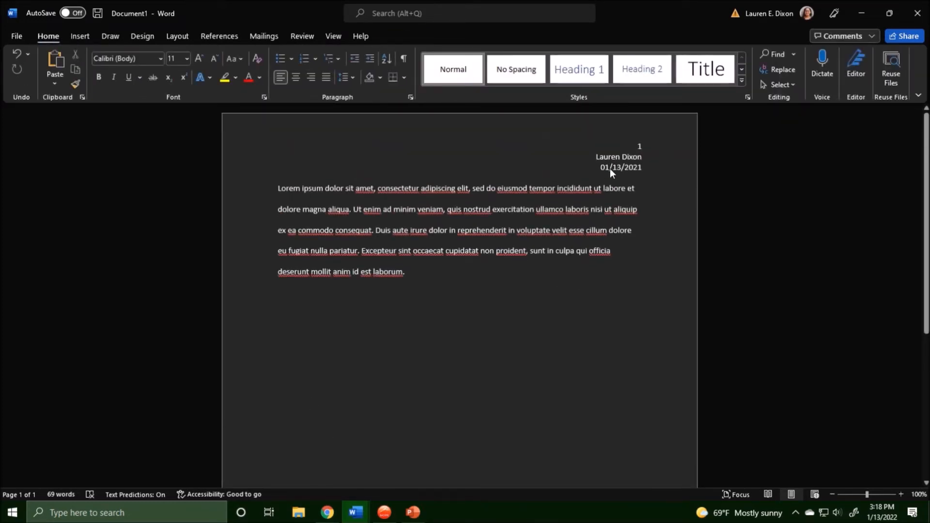
scroll(395, 432, "down", 4)
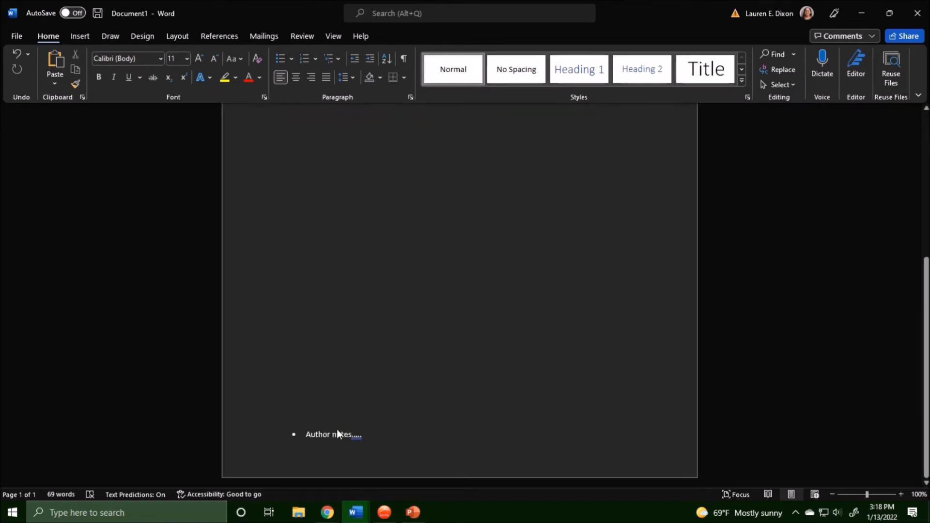
Delete the whole body paragraph and paste the copied Lorem ipsum text in its place with its source formatting
scroll(361, 438, "up", 5)
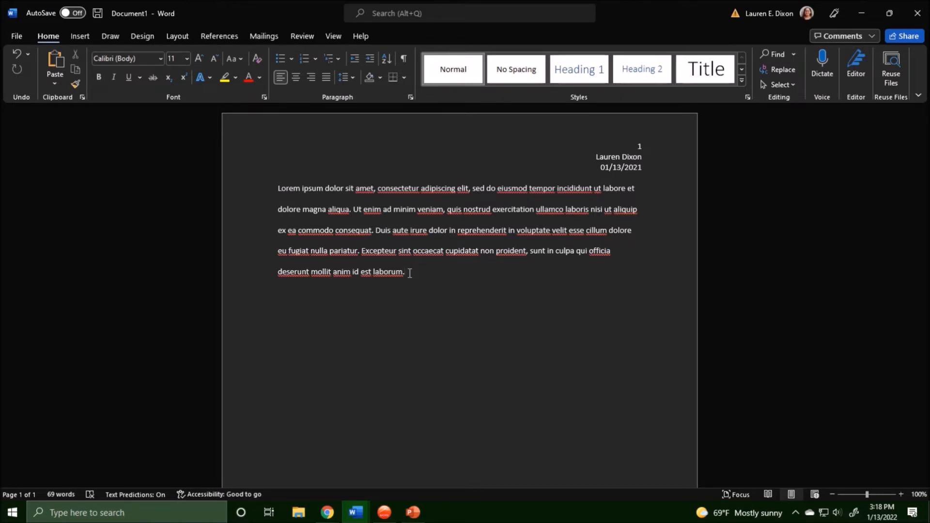
left_click_drag(410, 273, 279, 194)
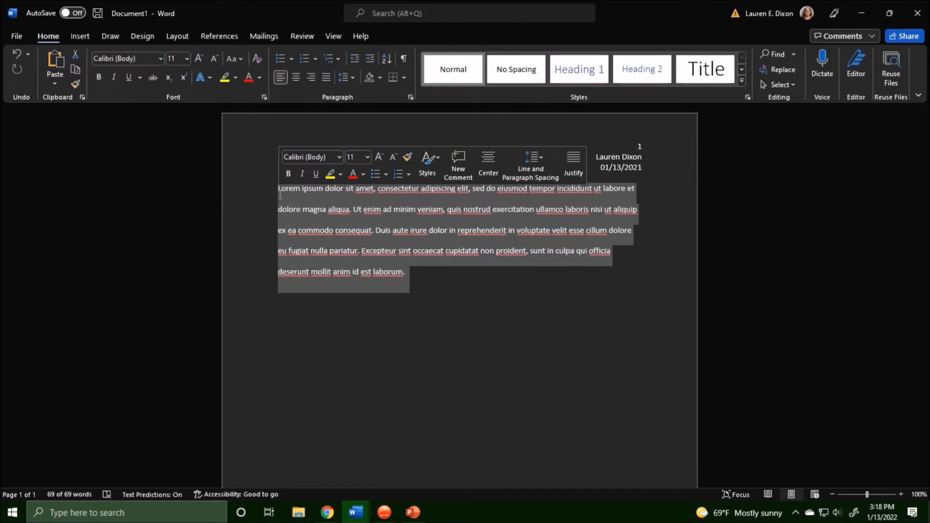
key("Delete")
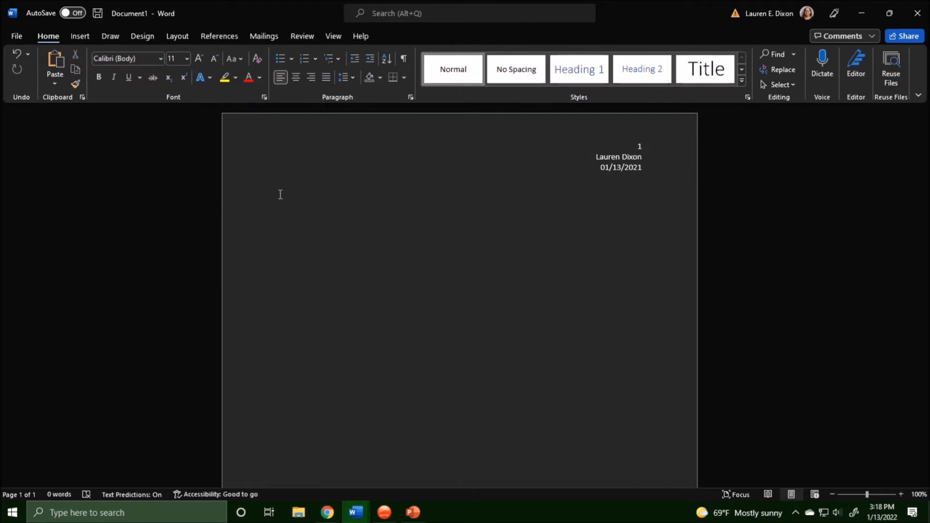
type("Lorem ipsum dolor sit amet, consectetur adipiscing elit, sed do eiusmod tempor incididunt ut labore et dolore magna aliqua. Ut enim ad minim veniam, quis nostrud exercitation ullamco laboris nisi ut aliquip ex ea commodo consequat. Duis aute irure dolor in reprehenderit in voluptate velit esse cillum dolore eu fugiat nulla pariatur. Excepteur sint occaecat cupidatat non proident, sunt in culpa qui officia deserunt mollit anim id est laborum.")
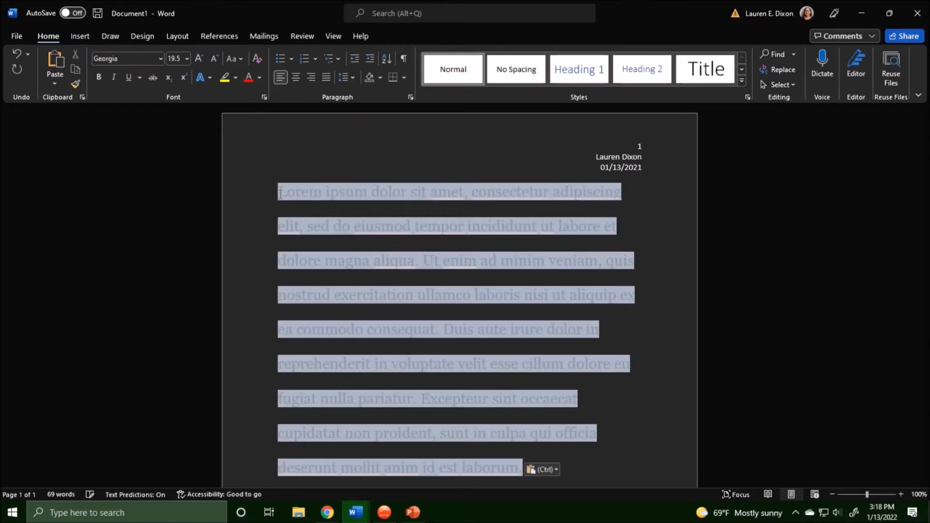
key("ctrl")
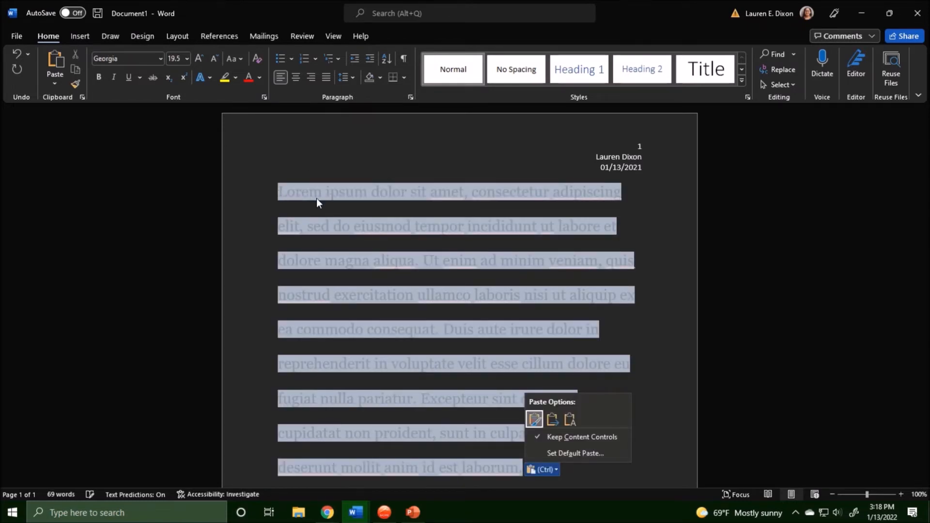
key("Escape")
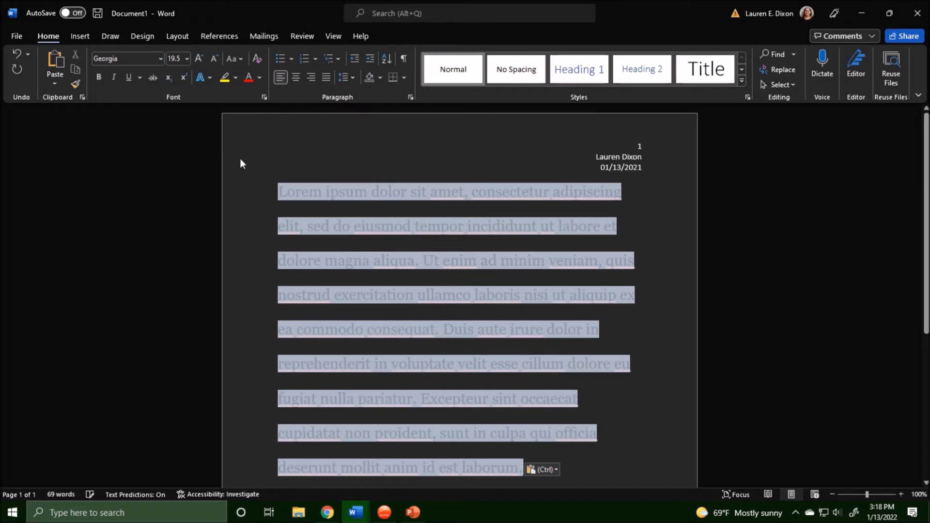
Remove the formatted paste and paste the copied Lorem ipsum paragraph without its source formatting
key("Delete")
left_click(287, 187)
right_click(300, 184)
left_click(345, 246)
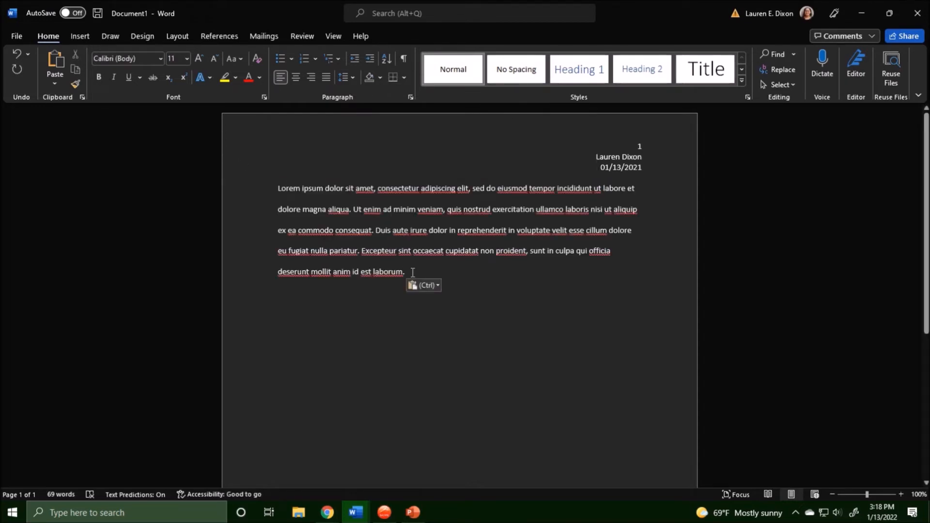
Copy and remove the entire body paragraph, and paste it back as text only
left_click_drag(405, 270, 266, 193)
key("ctrl+c")
key("Delete")
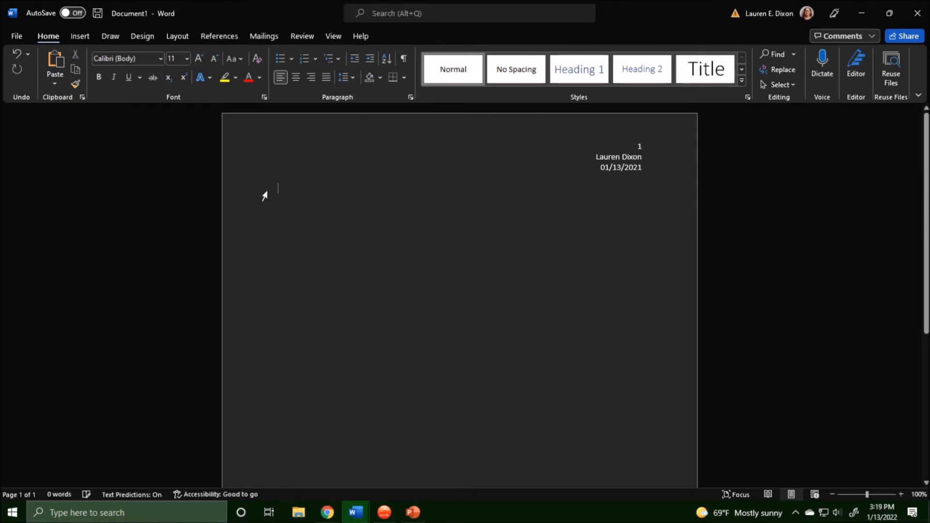
right_click(291, 189)
left_click(355, 248)
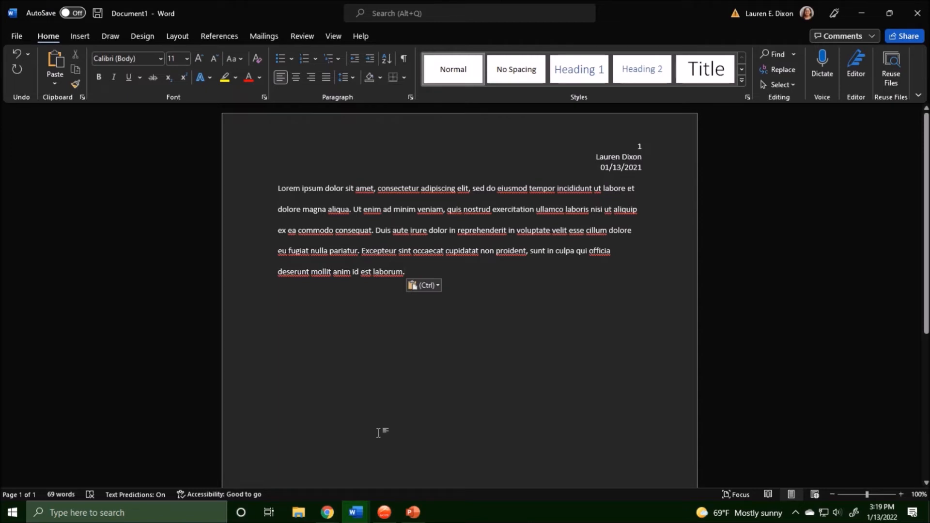
Switch to the Lorem Ipsum generator in Chrome and generate 5 paragraphs of placeholder text
left_click(332, 511)
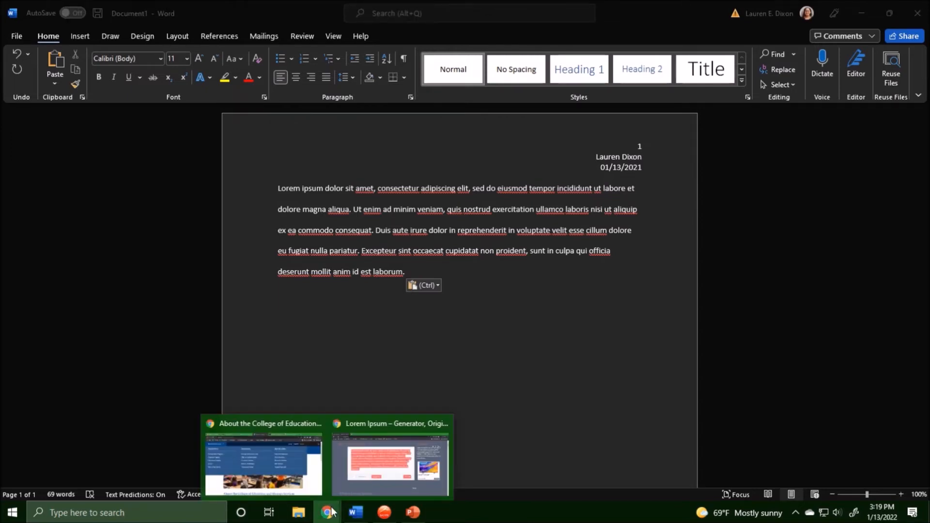
left_click(369, 445)
left_click(233, 286)
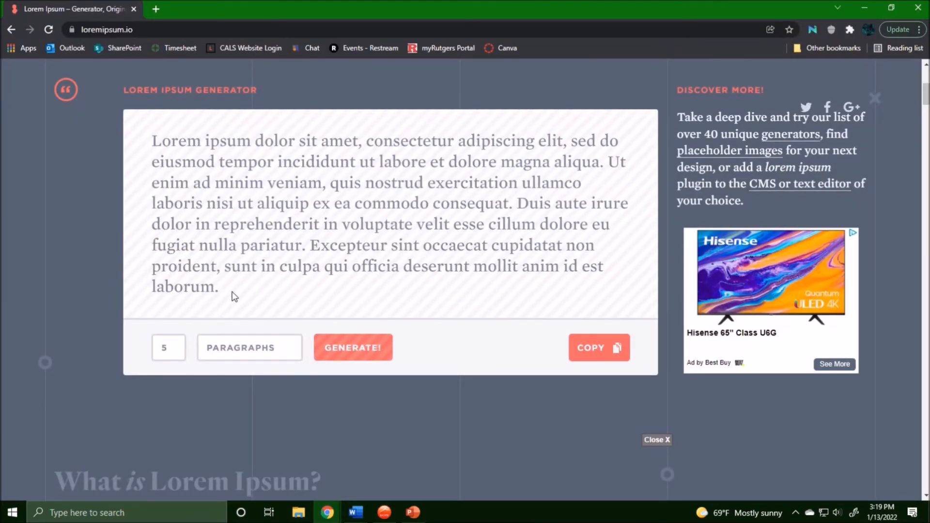
left_click(327, 344)
Copy the first generated Lorem ipsum paragraph on the web page and deselect it
scroll(310, 257, "down", 4)
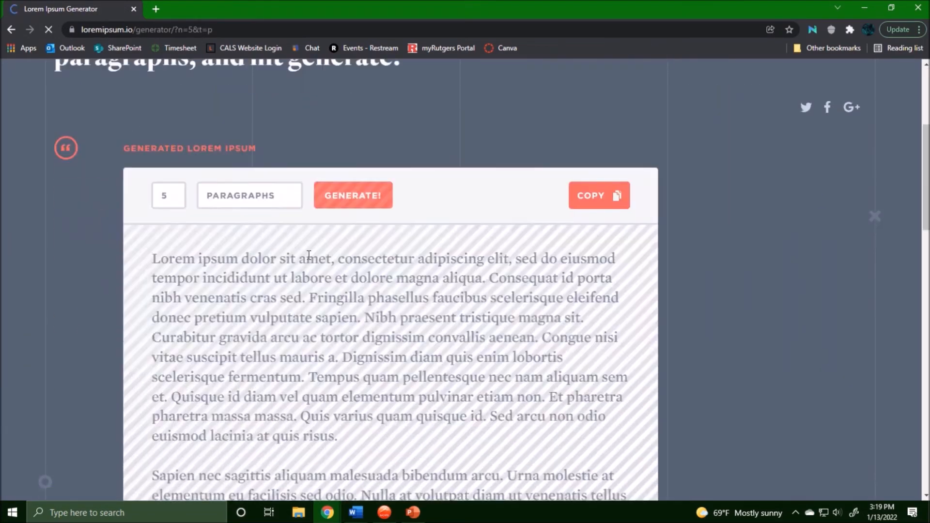
scroll(291, 301, "down", 2)
left_click_drag(349, 326, 154, 142)
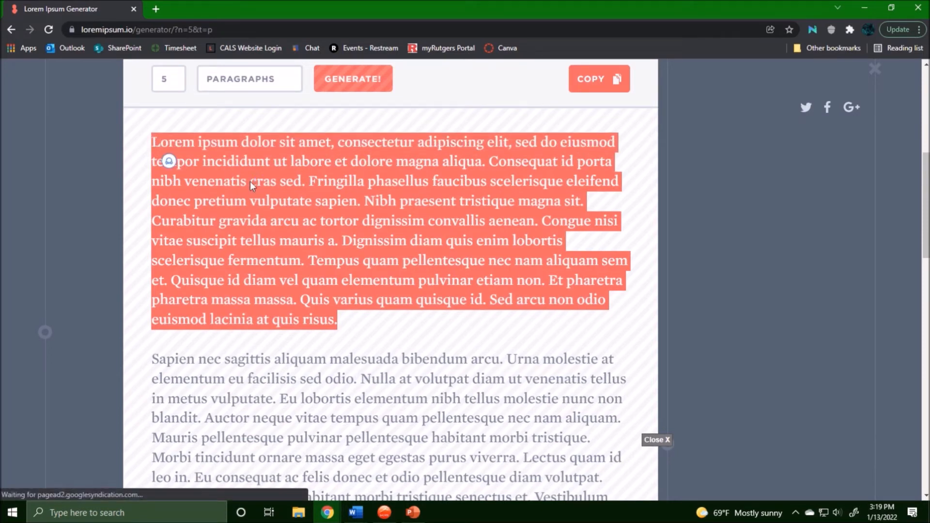
right_click(250, 182)
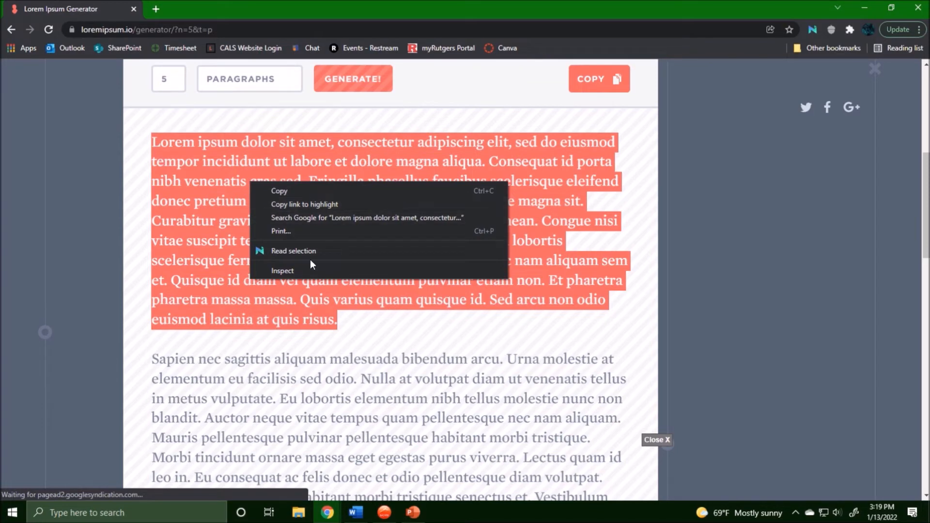
left_click(309, 191)
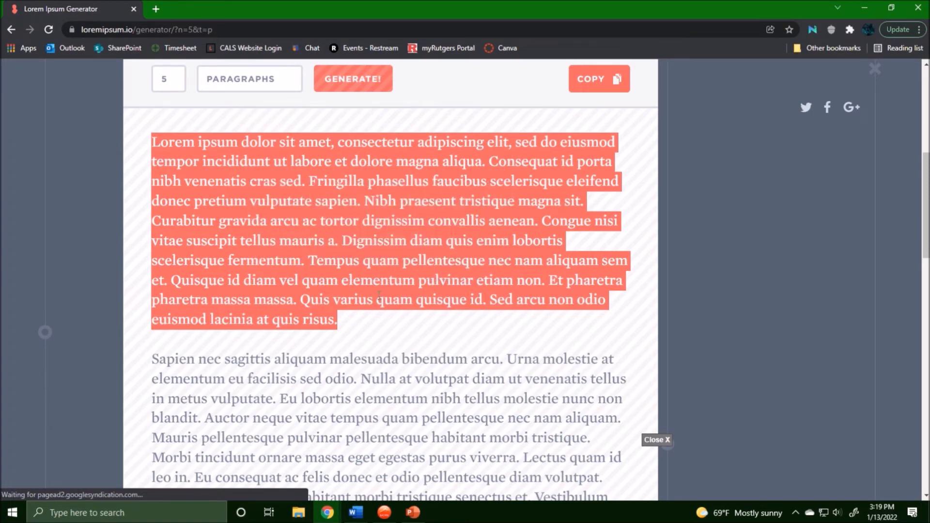
left_click(363, 341)
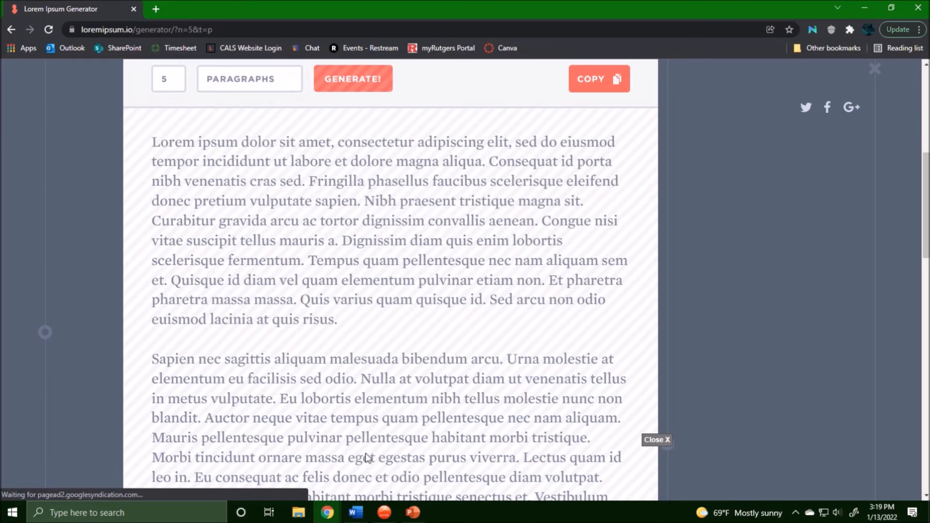
Switch back to Document1 in Word and paste the copied paragraph as text only on a new line below the first paragraph
mouse_move(359, 518)
left_click(301, 472)
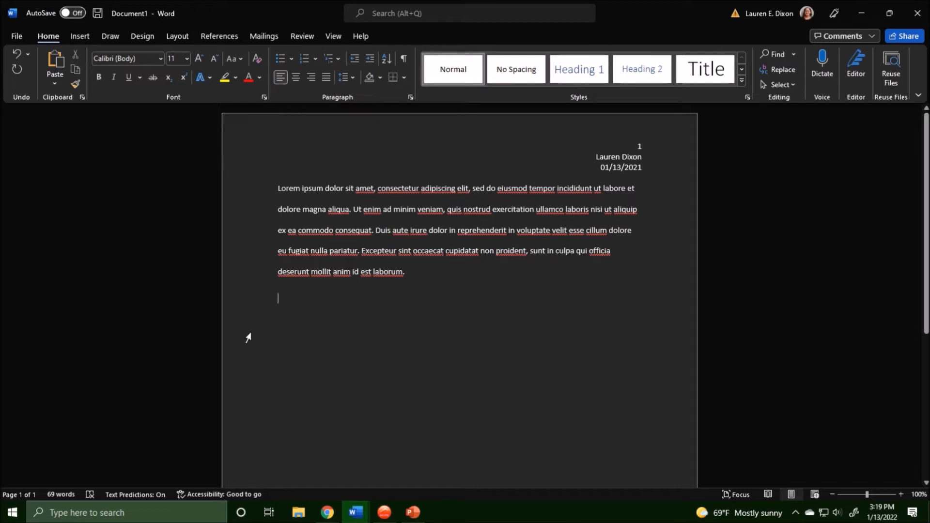
right_click(278, 298)
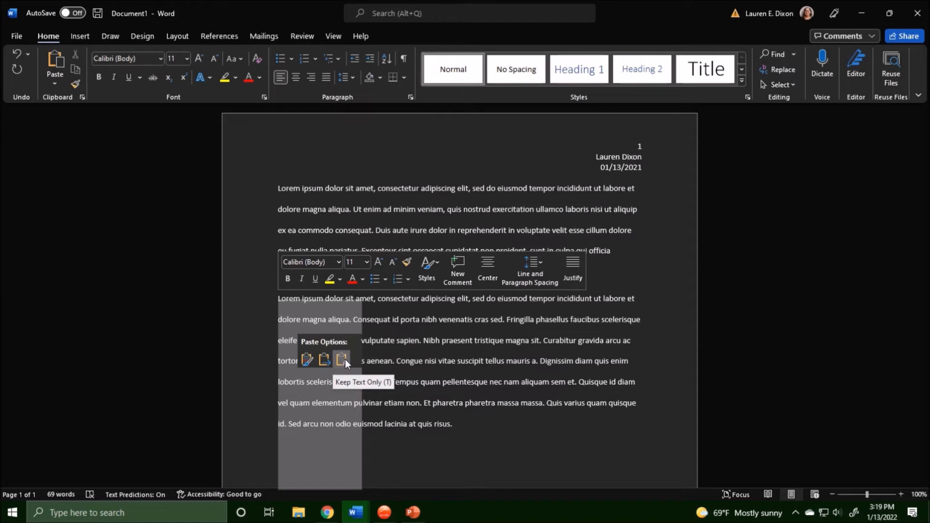
left_click(345, 359)
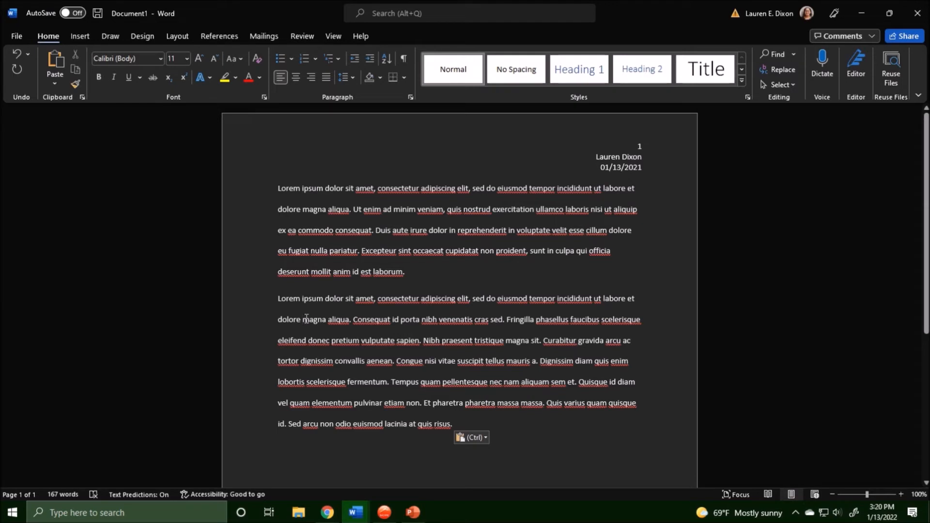
Move the first paragraph's last two sentences, starting at "Duis aute irure", to before "Tempus quam" in the second paragraph, using cut and text-only paste
left_click_drag(407, 272, 388, 242)
right_click(388, 240)
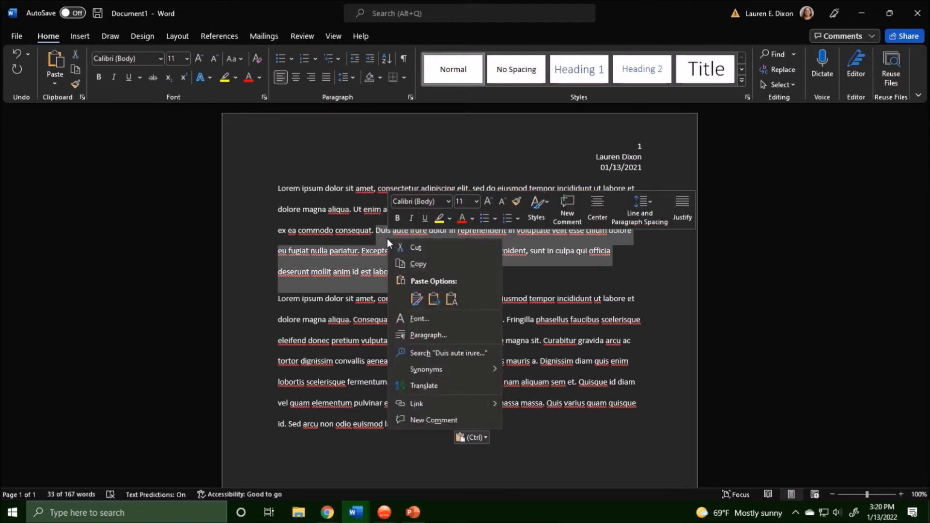
left_click(414, 264)
right_click(415, 262)
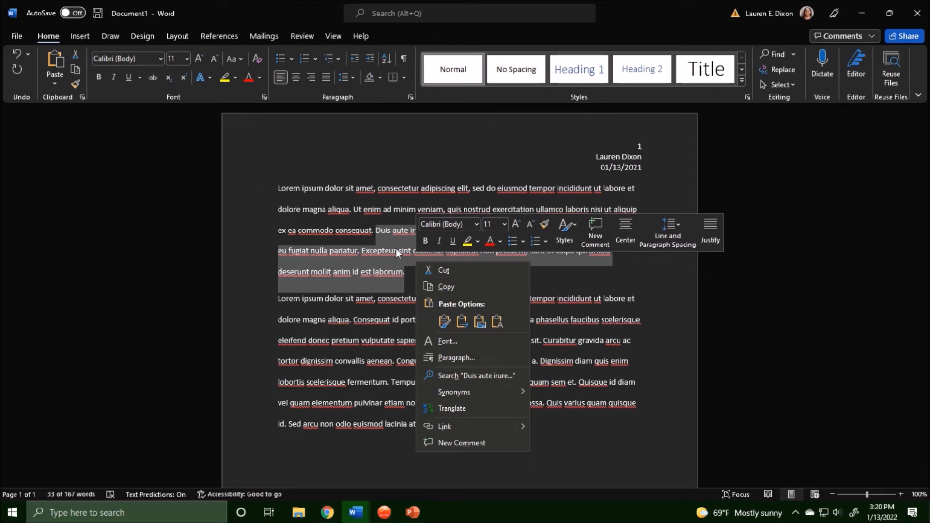
left_click(423, 270)
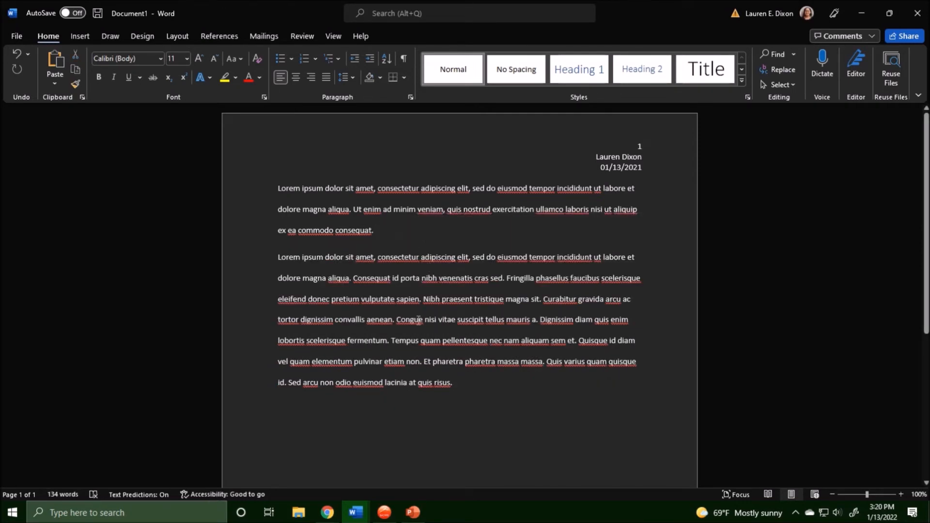
right_click(391, 341)
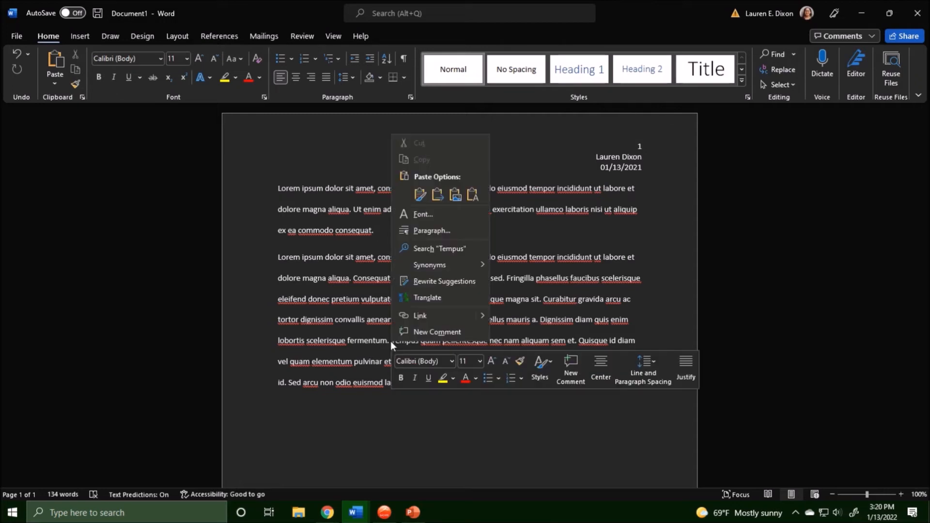
left_click(474, 199)
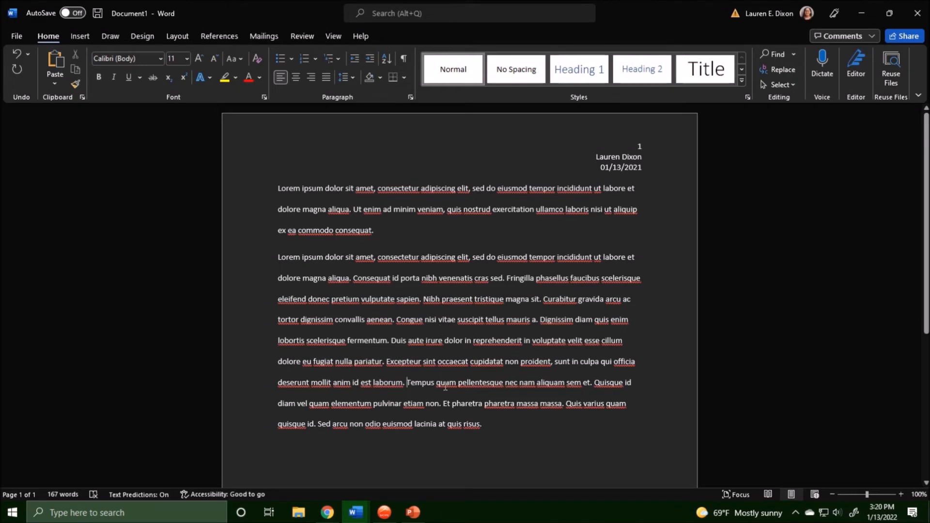
Copy the second paragraph's last three sentences, starting at "Et pharetra", and paste them as text only at the end of the first paragraph
left_click_drag(492, 430, 444, 404)
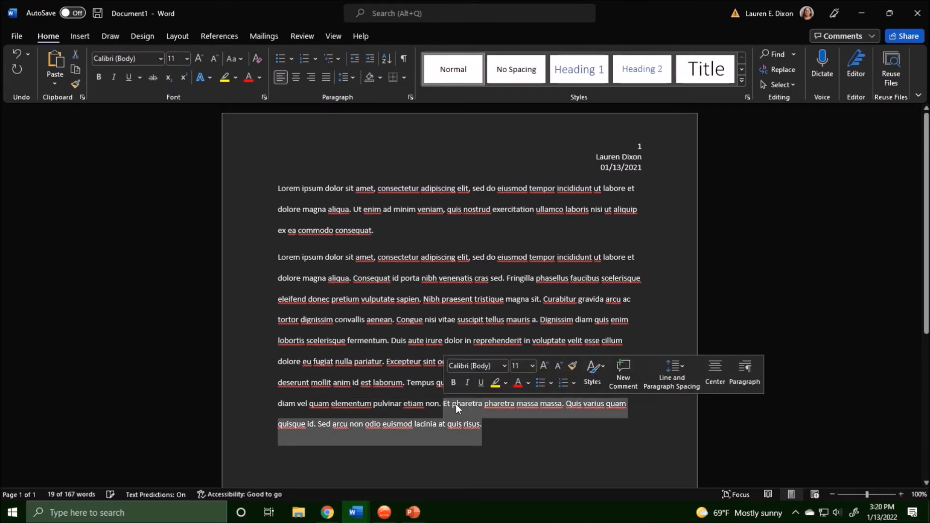
right_click(456, 404)
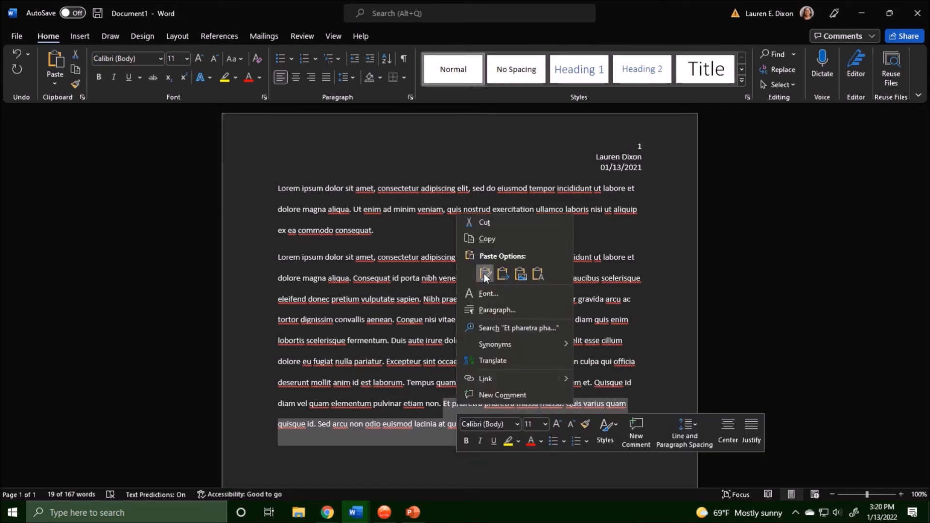
left_click(508, 238)
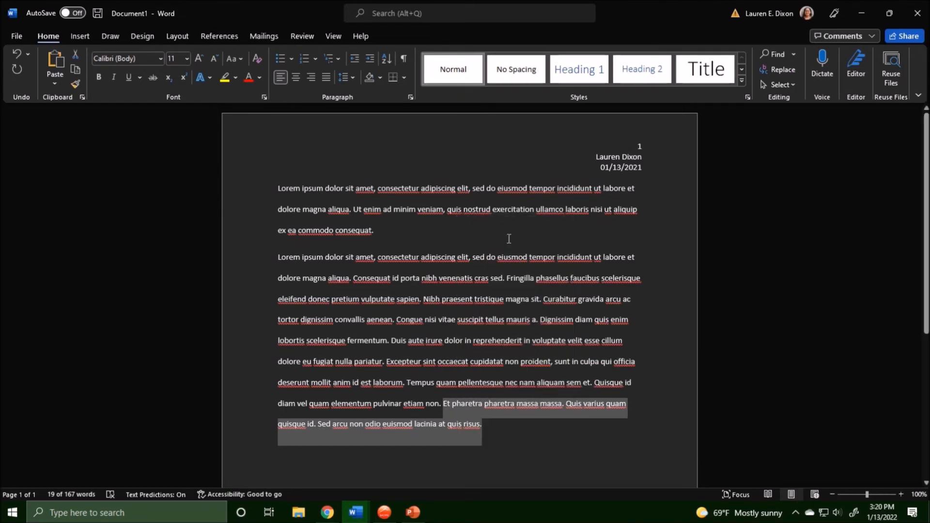
left_click(508, 429)
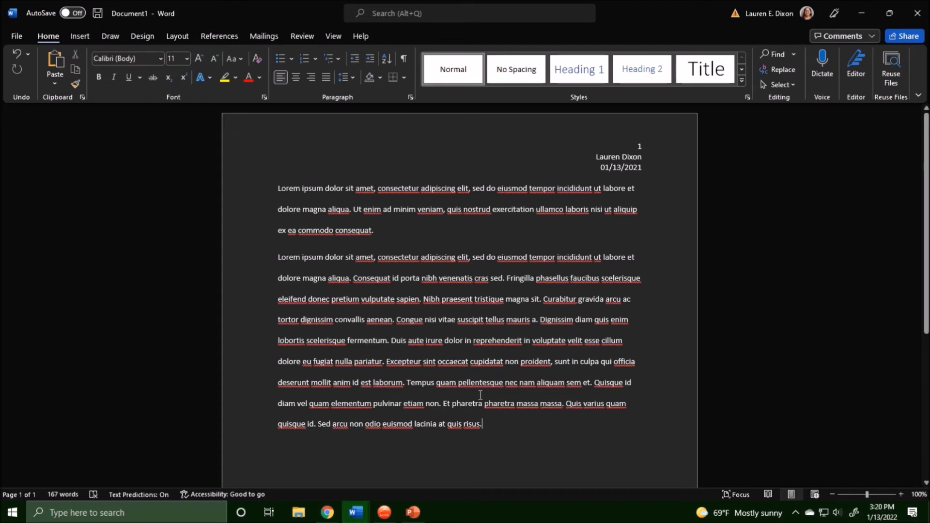
left_click(386, 231)
right_click(385, 231)
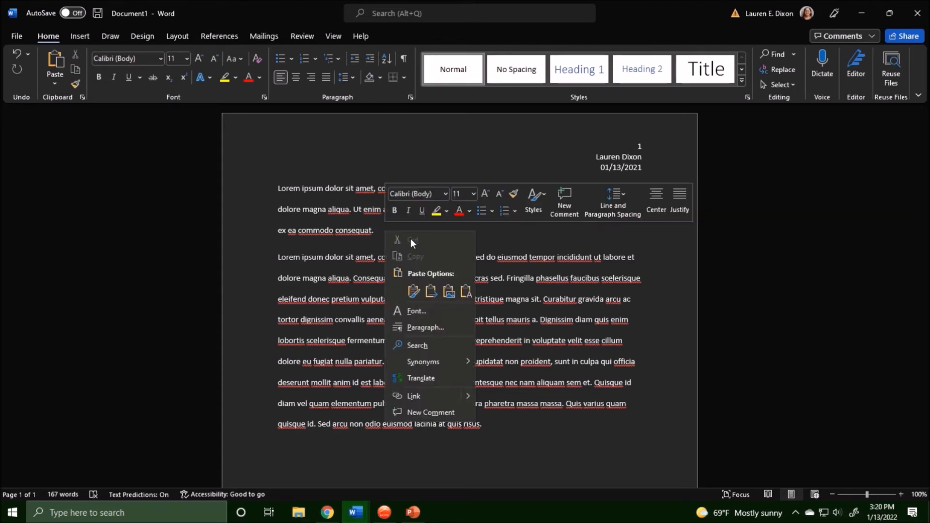
left_click(467, 292)
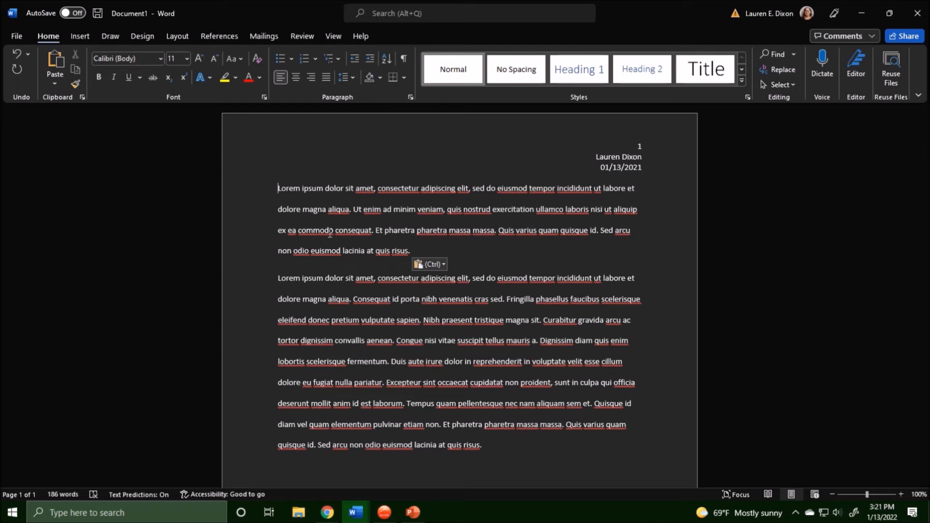
Indent the first line of both paragraphs with a tab and split the second one into a new paragraph starting at "Et pharetra"
key("Tab")
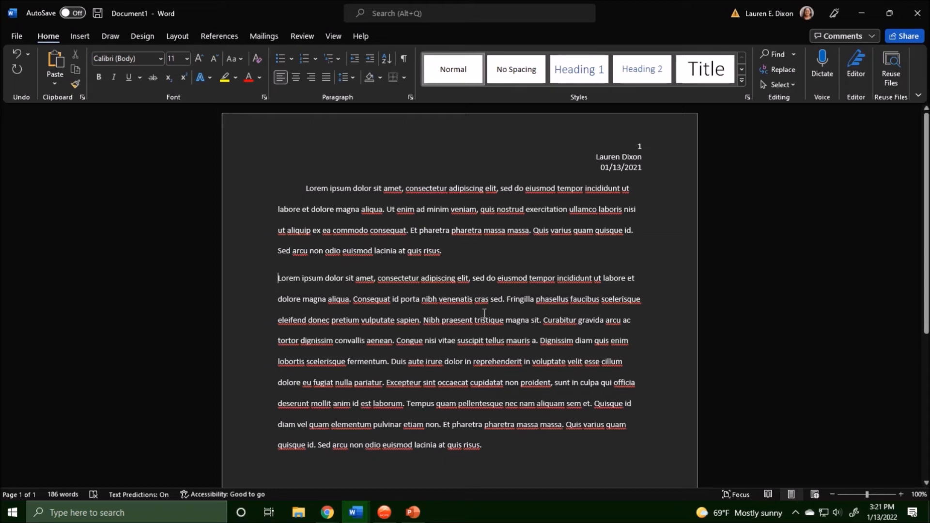
key("Tab")
left_click(481, 426)
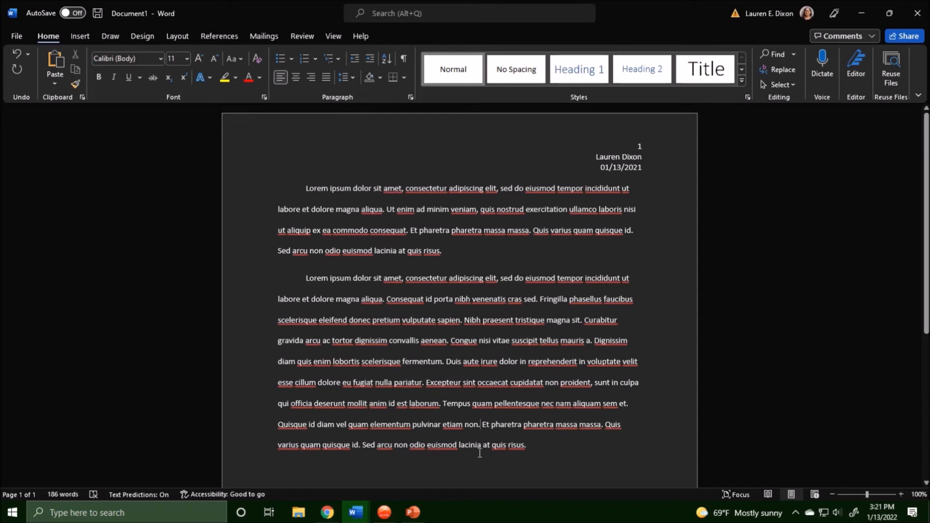
key("Return")
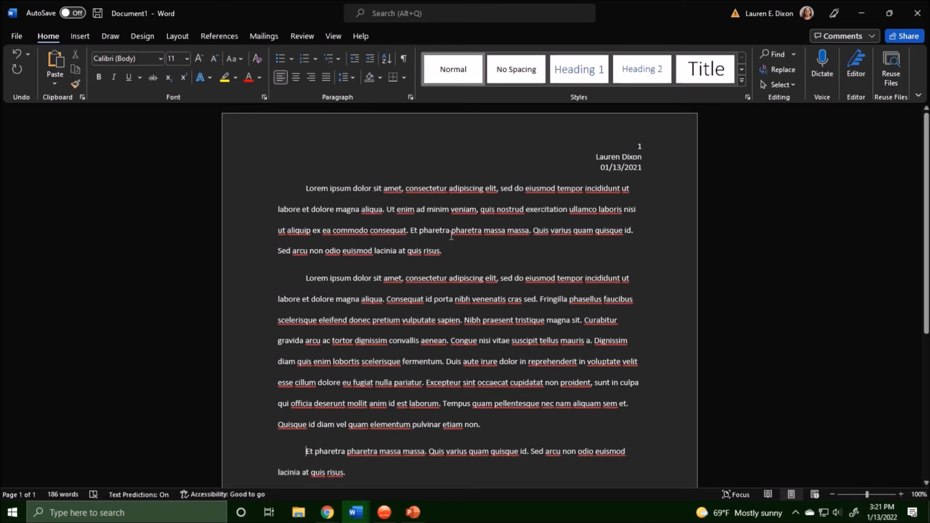
Add the line "This is an example:" below the last paragraph, followed by three separate lines reading "Example"
scroll(457, 233, "down", 3)
scroll(465, 238, "up", 4)
scroll(409, 299, "down", 6)
left_click(361, 335)
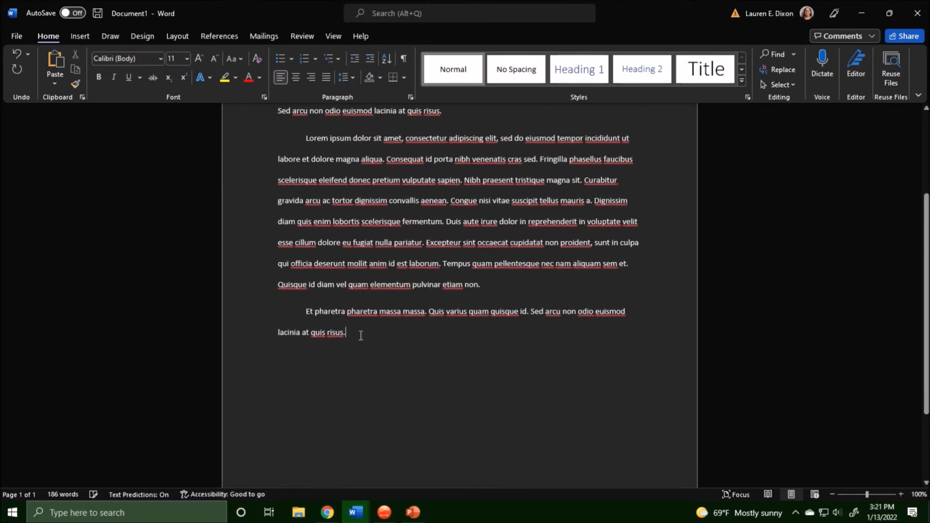
key("Return")
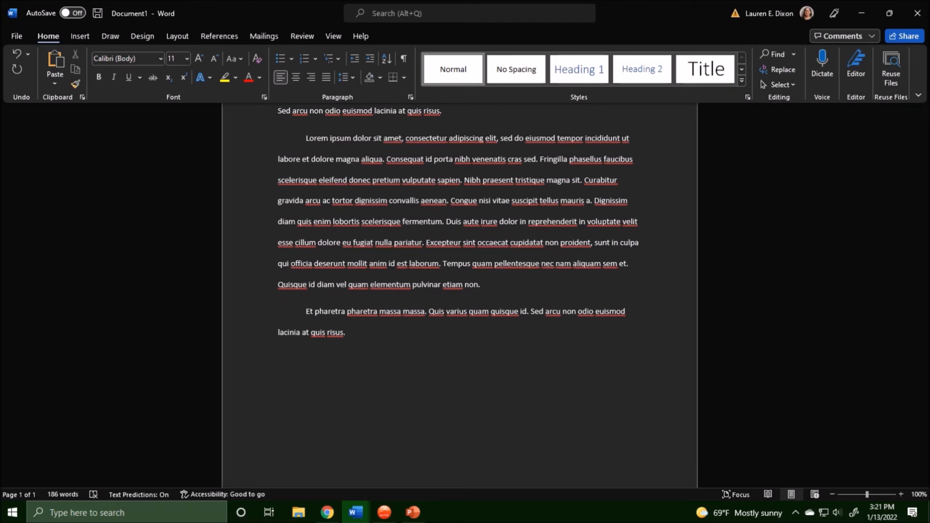
type("This is an example:")
key("Return")
type("Example")
key("Return")
type("Ex")
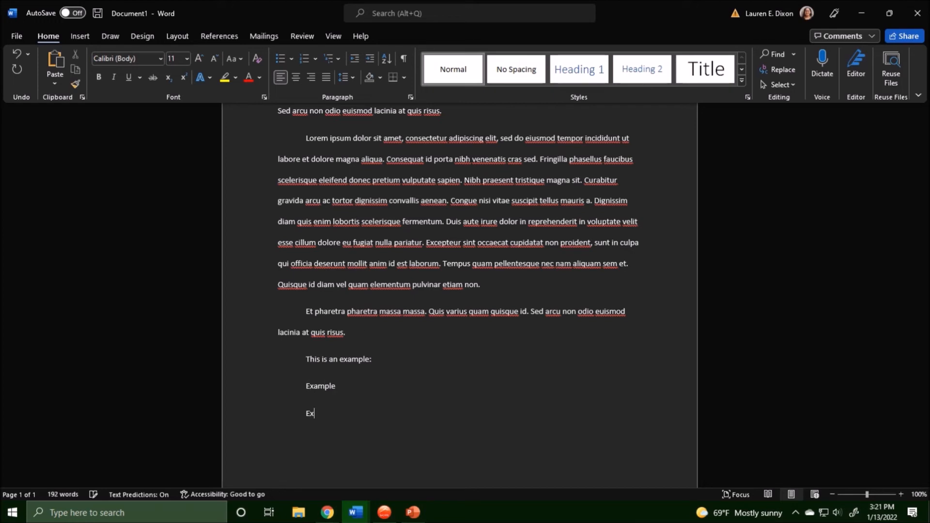
type("ample")
key("Return")
type("Example")
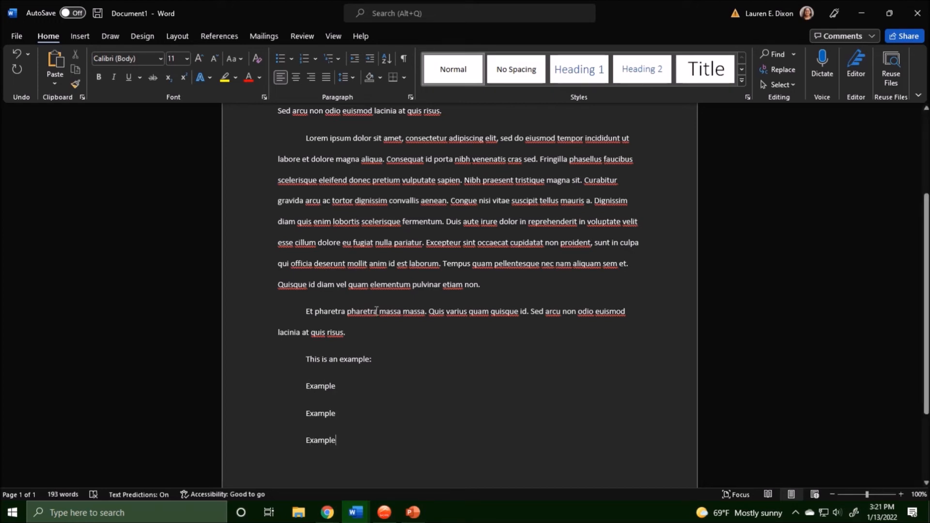
Try bulleted and numbered list formatting on the three "Example" lines, undo both and deselect the lines
left_click_drag(343, 442, 295, 396)
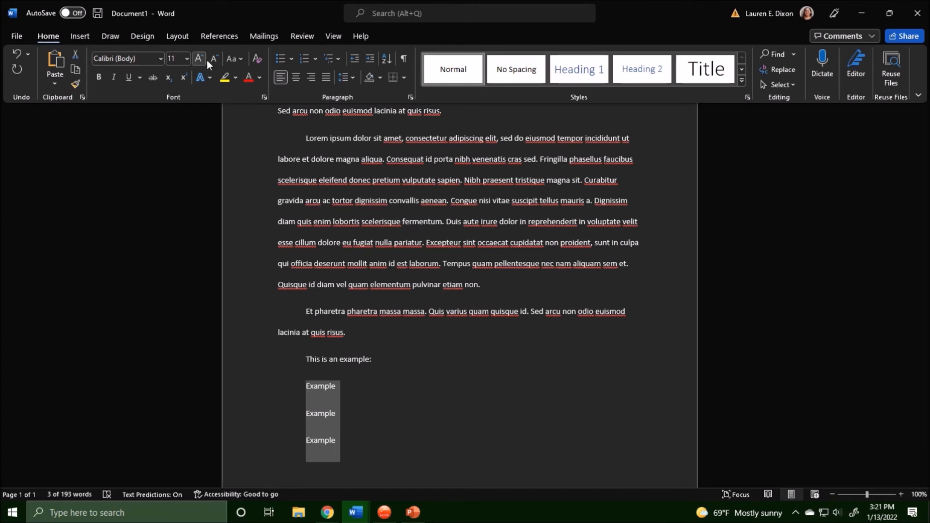
left_click(279, 61)
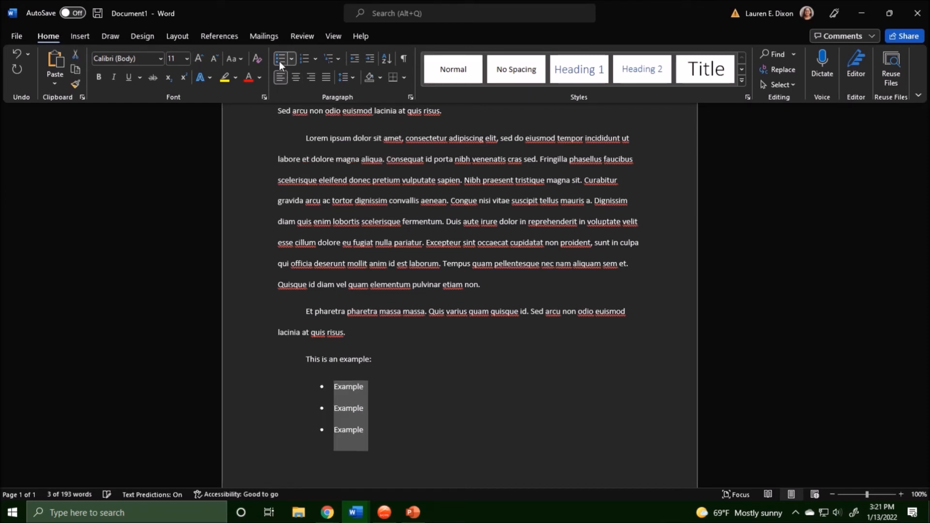
left_click(305, 60)
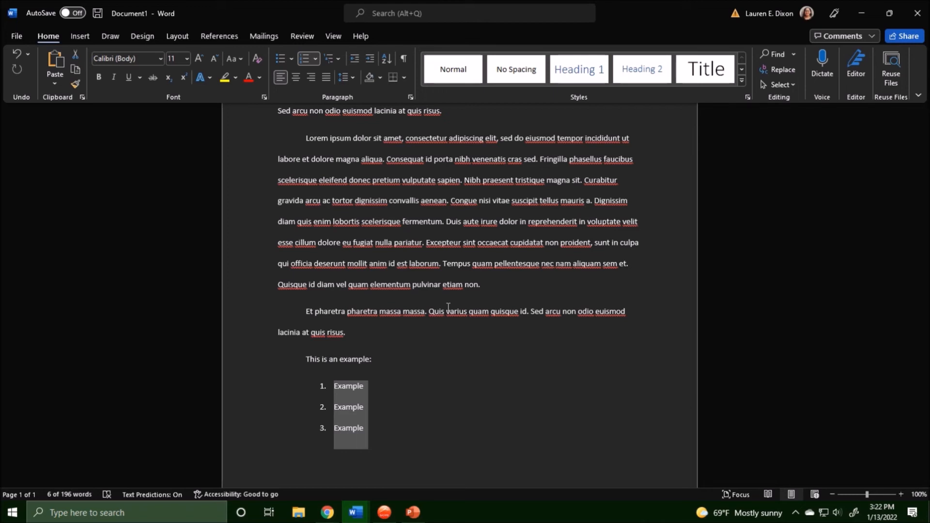
key("ctrl+shift+l")
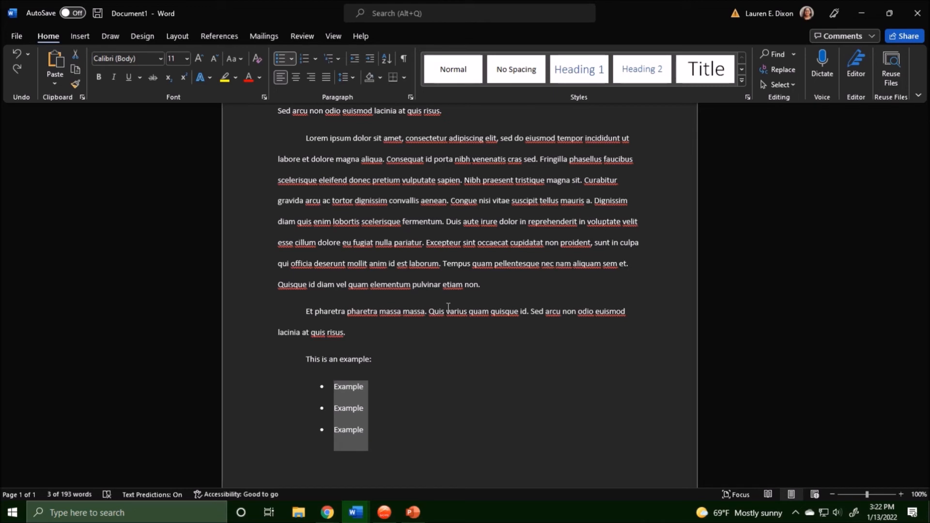
key("ctrl+shift+n")
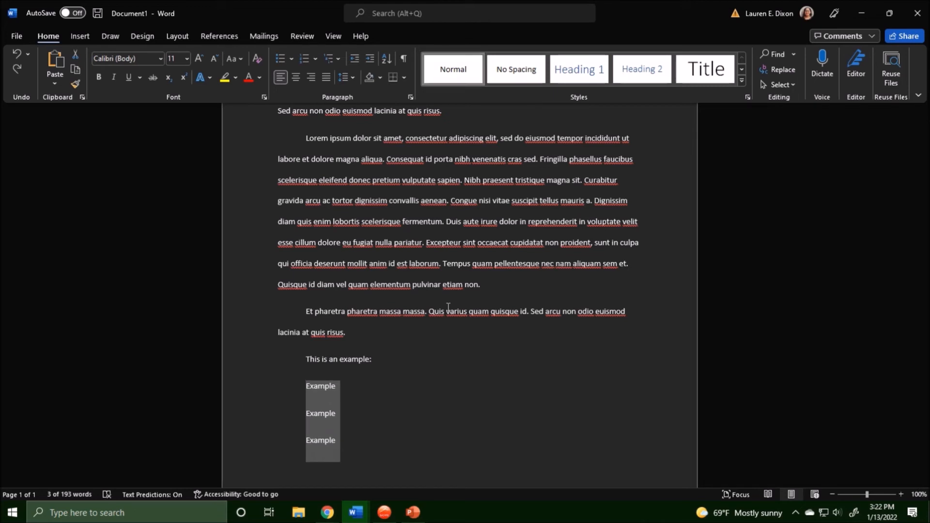
left_click(378, 400)
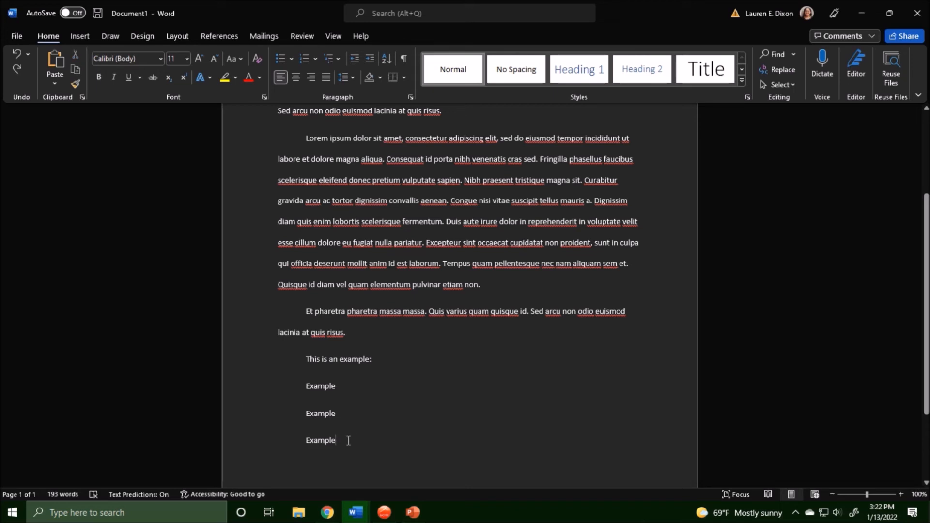
Change the font of the whole body text to Times New Roman and deselect it
scroll(349, 438, "up", 5)
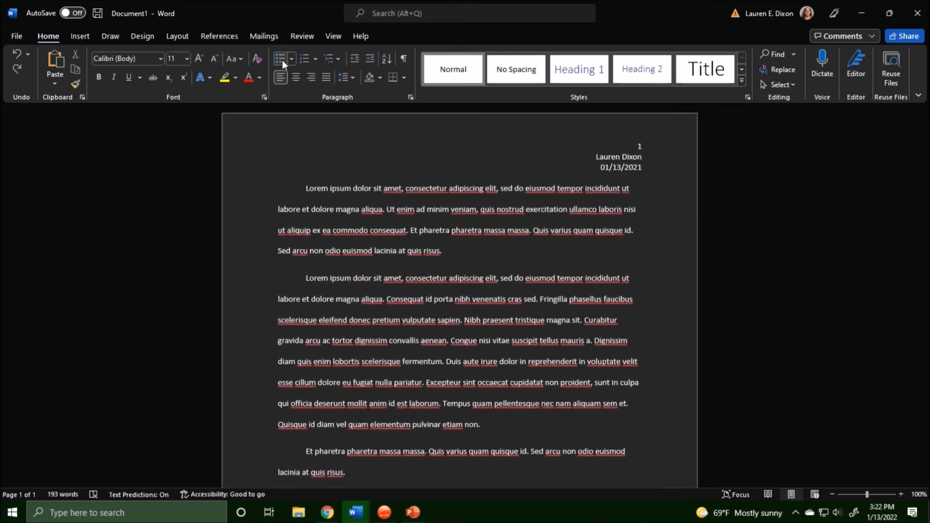
scroll(357, 414, "down", 2)
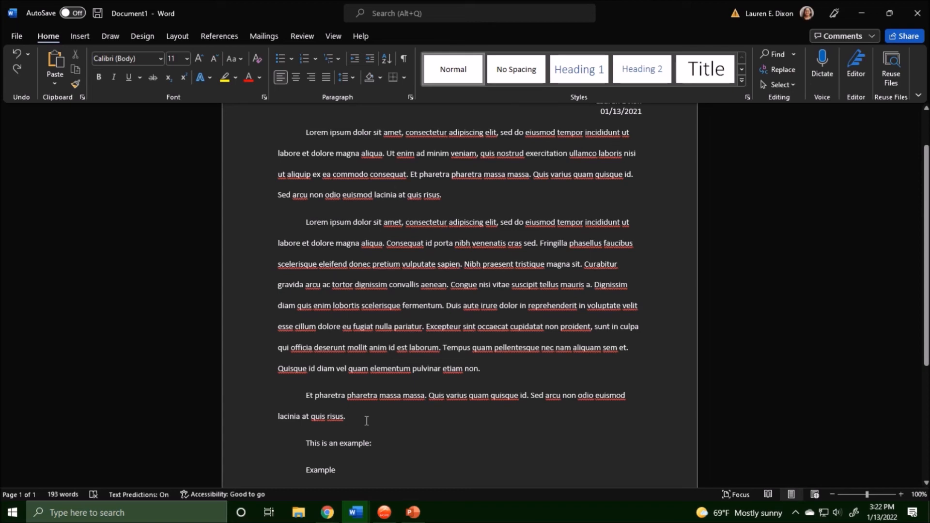
scroll(366, 420, "down", 4)
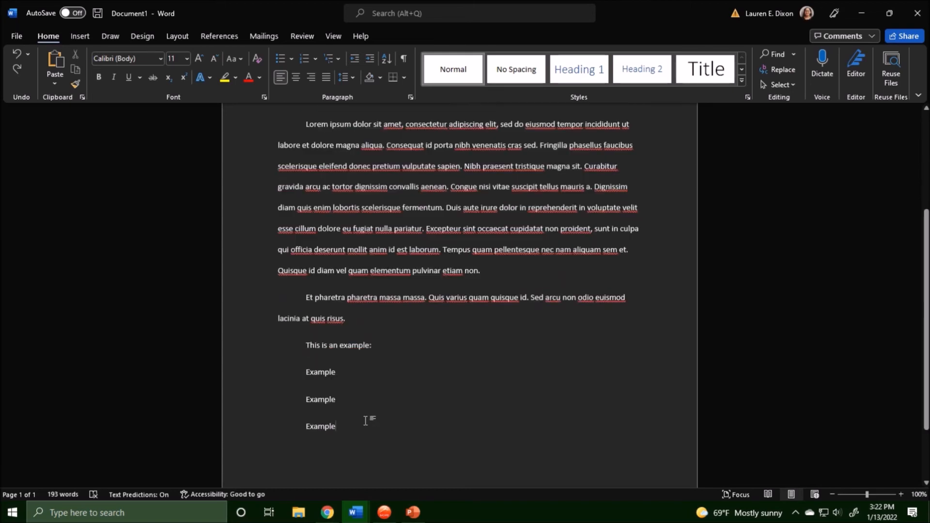
left_click_drag(351, 418, 290, 192)
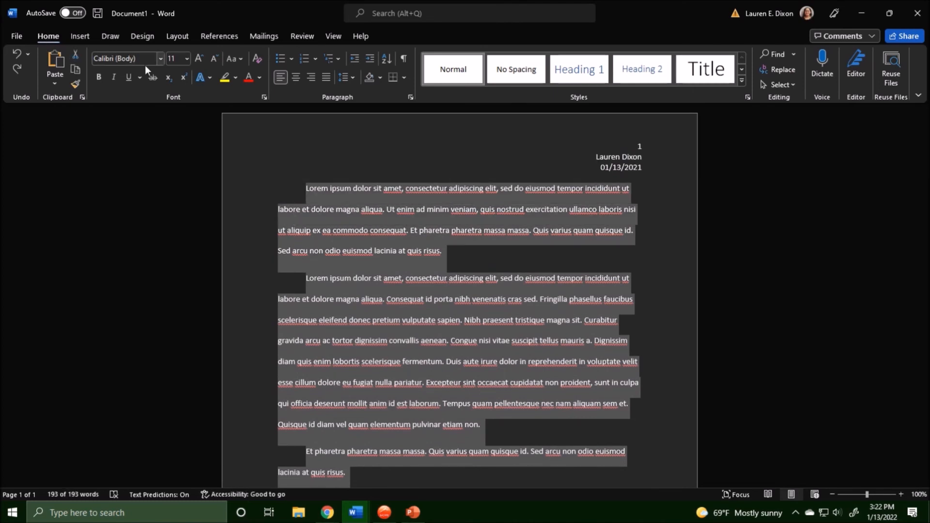
left_click(158, 61)
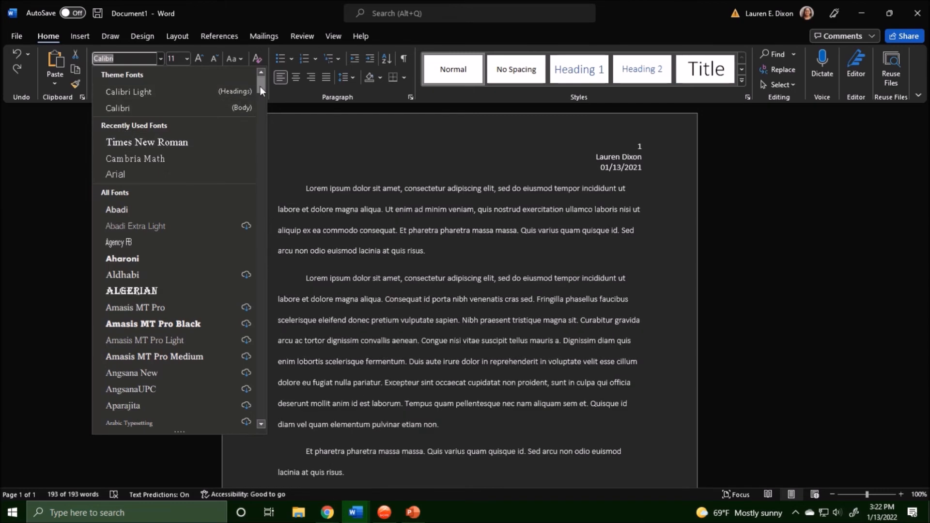
left_click_drag(260, 86, 261, 368)
scroll(187, 282, "down", 4)
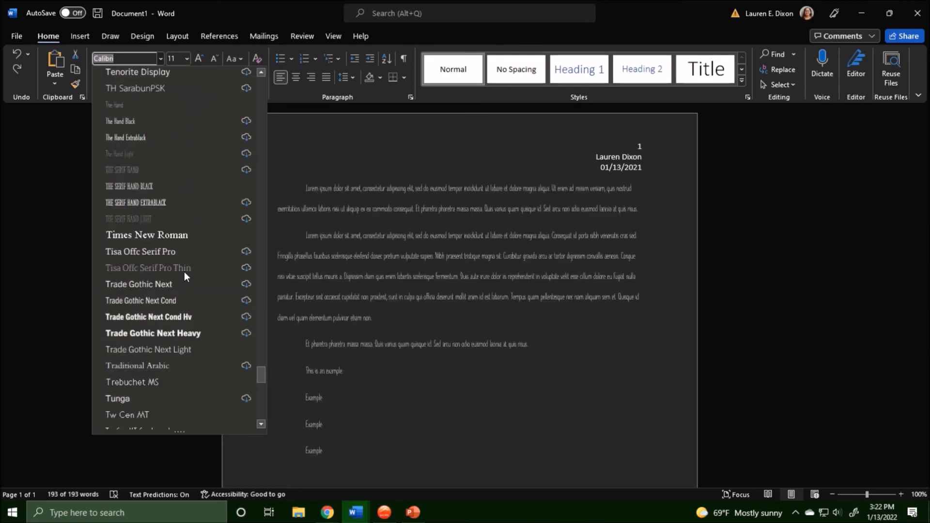
left_click(150, 236)
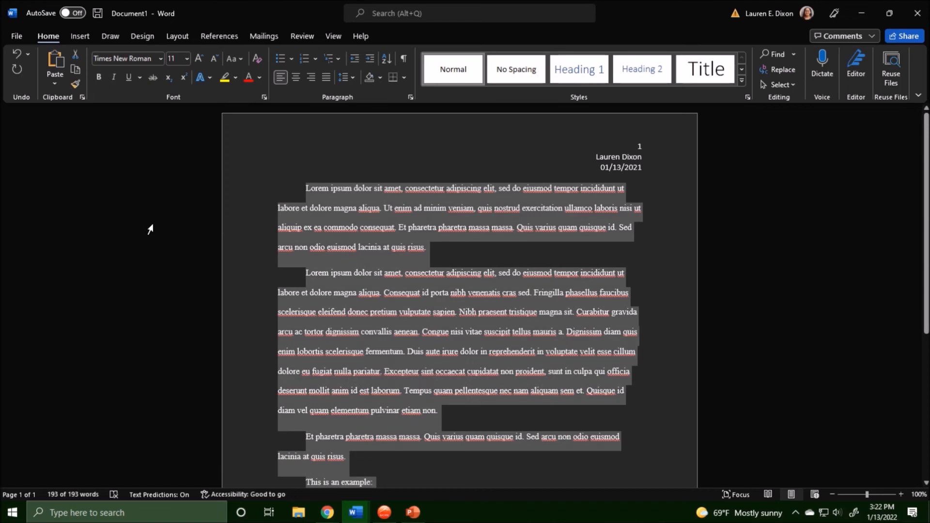
left_click(680, 399)
Set the font size of the whole body text to 12 and deselect it
scroll(368, 376, "down", 4)
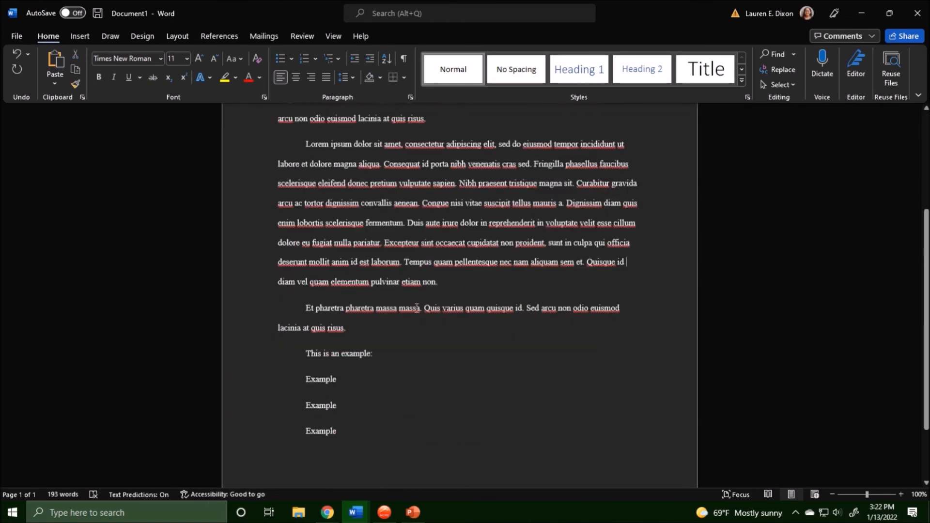
left_click_drag(348, 394, 185, 66)
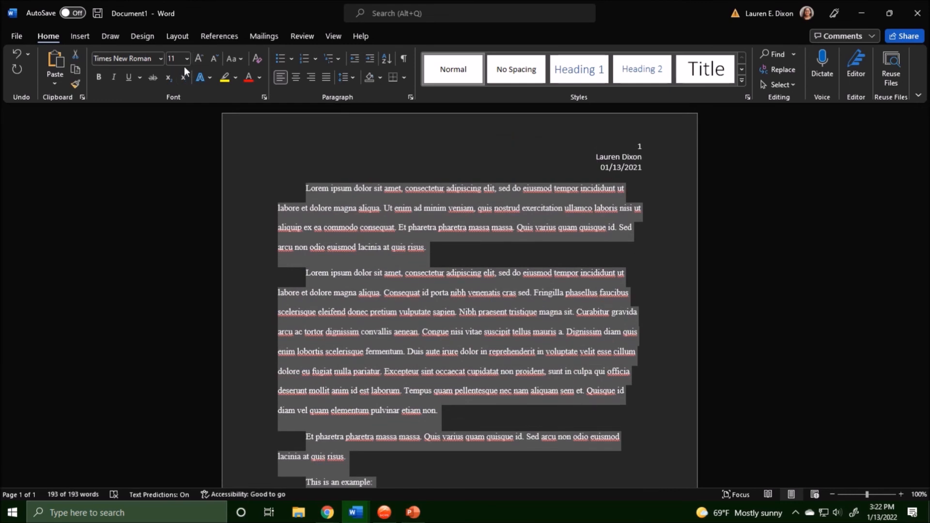
left_click(188, 61)
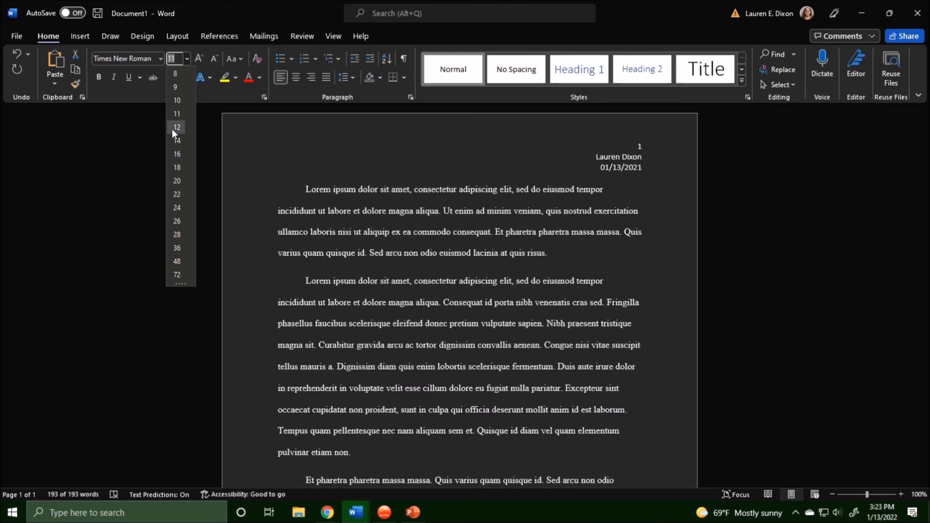
left_click(173, 129)
left_click(472, 298)
scroll(416, 274, "down", 5)
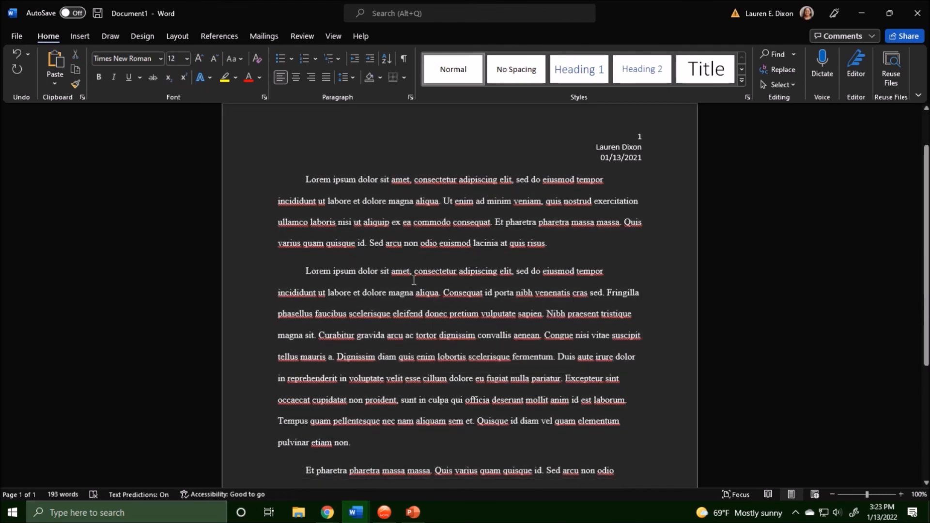
left_click(365, 336)
scroll(413, 340, "down", 3)
scroll(428, 453, "down", 1)
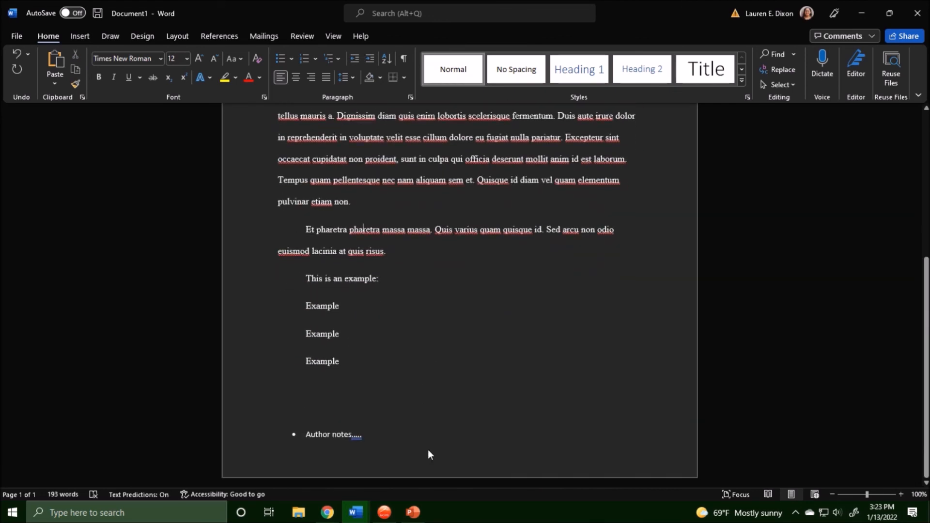
scroll(413, 413, "up", 4)
scroll(410, 248, "up", 1)
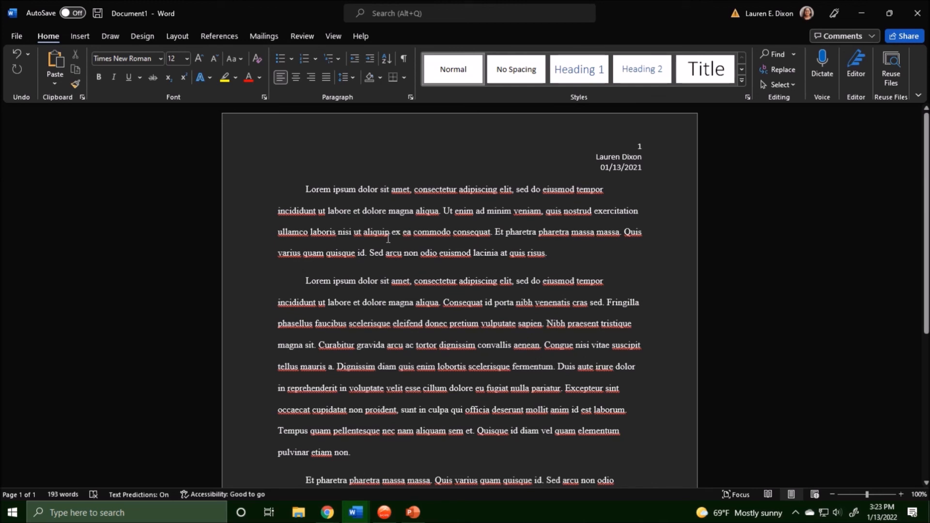
Save the document in the Downloads folder under the file name "Sample Page"
left_click(97, 13)
left_click(431, 271)
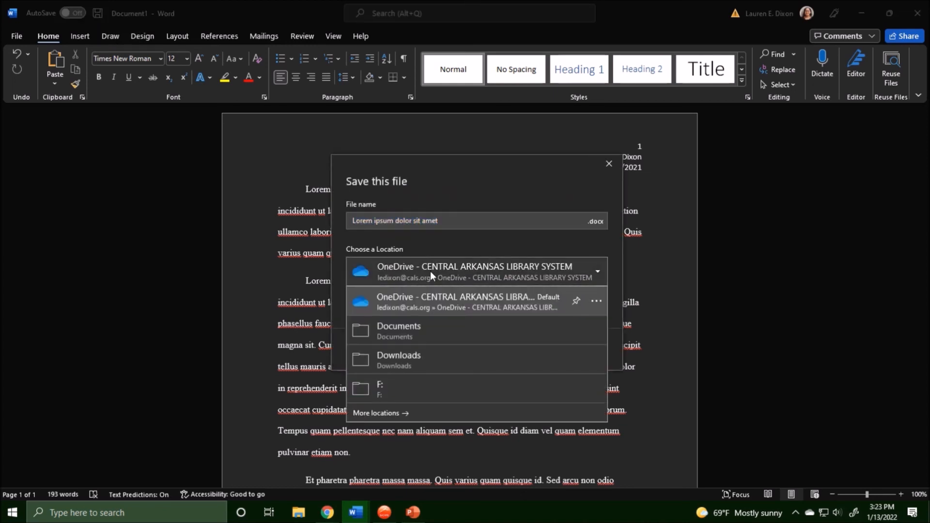
left_click(423, 327)
left_click(435, 276)
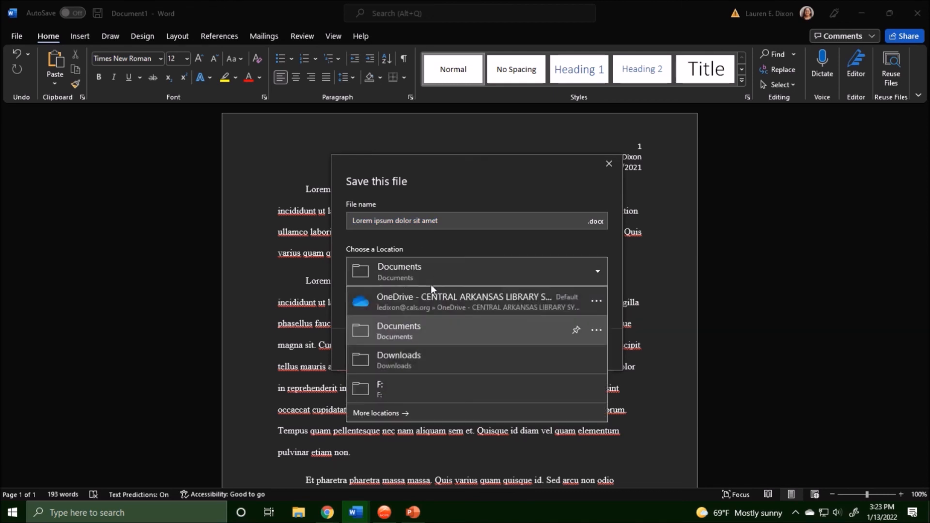
left_click(414, 361)
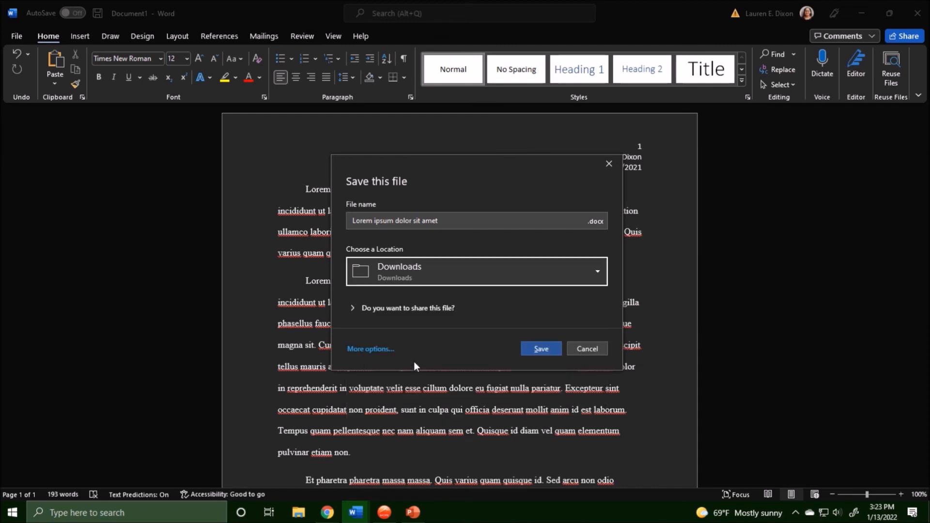
left_click(466, 223)
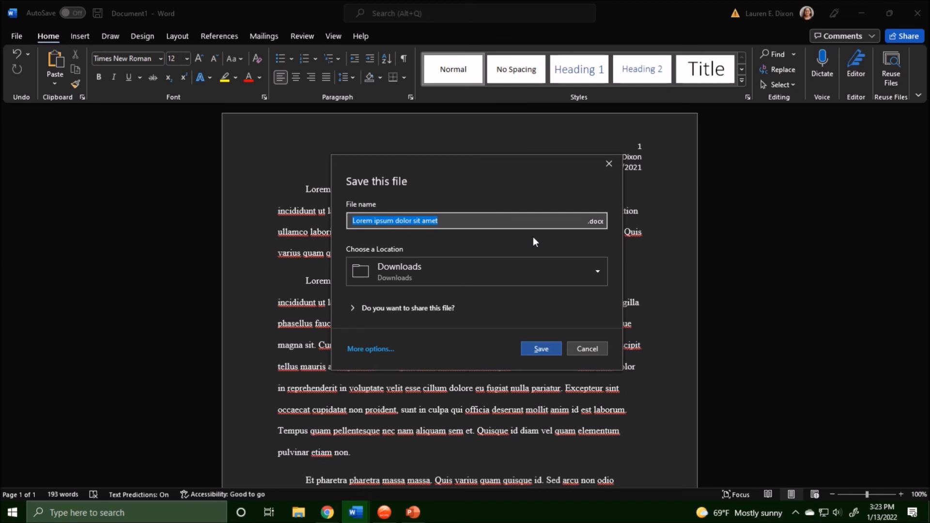
type("Sample ")
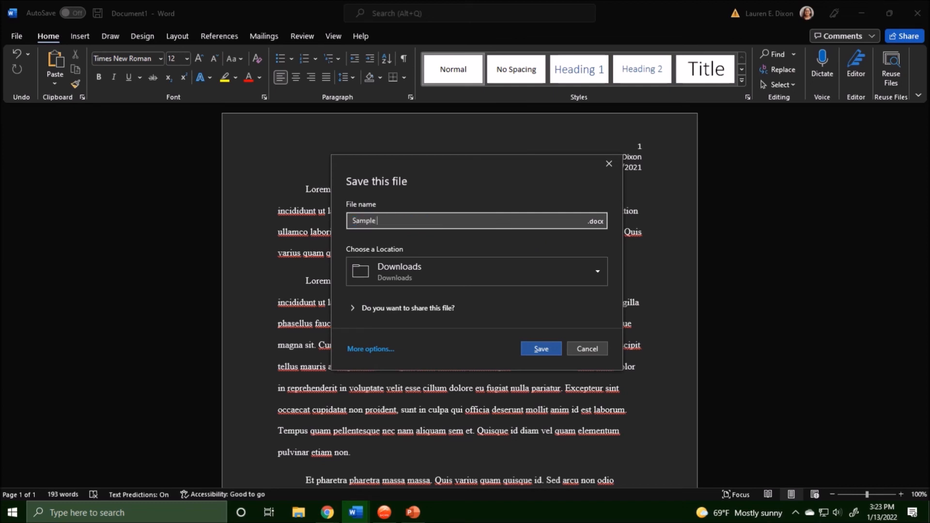
type("Paee")
left_click(530, 346)
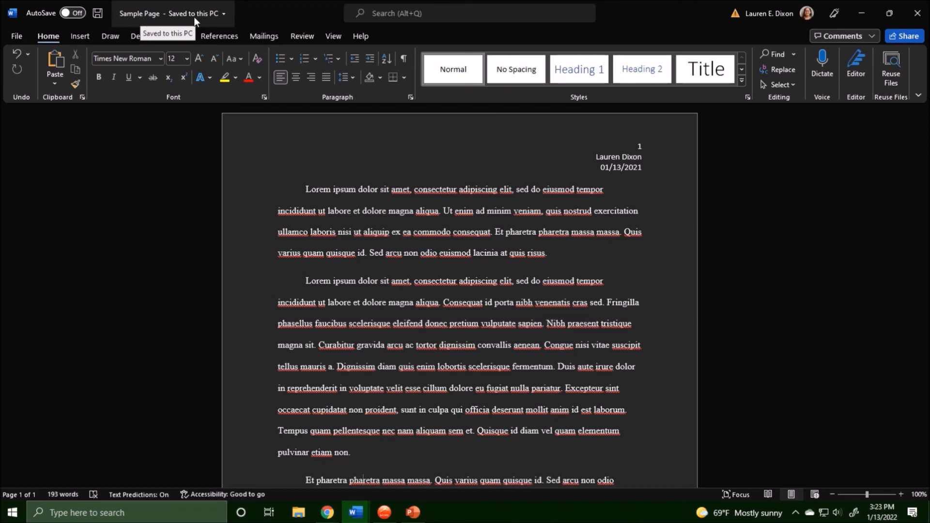
scroll(393, 361, "down", 5)
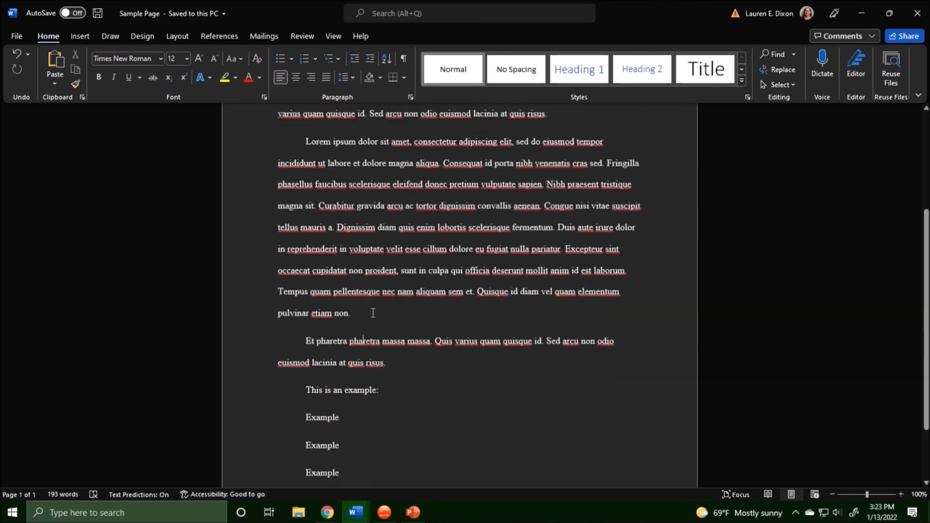
scroll(394, 361, "up", 5)
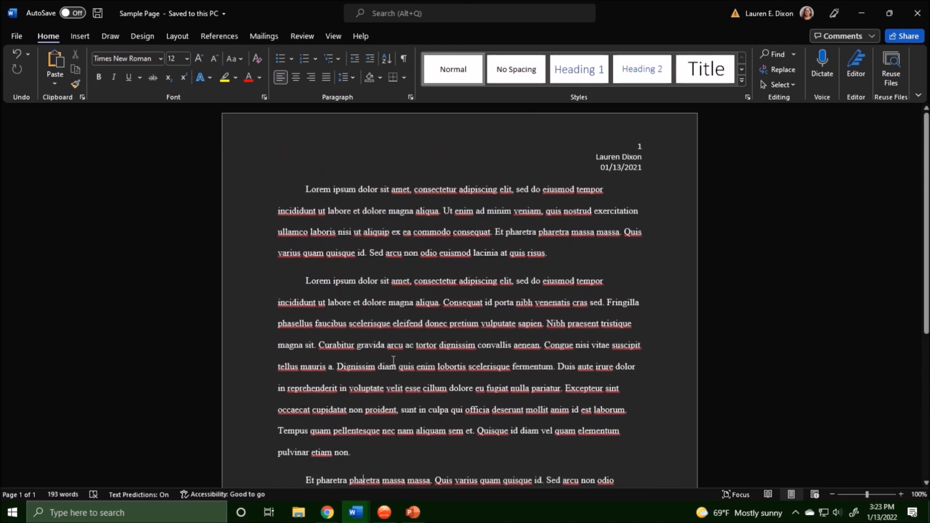